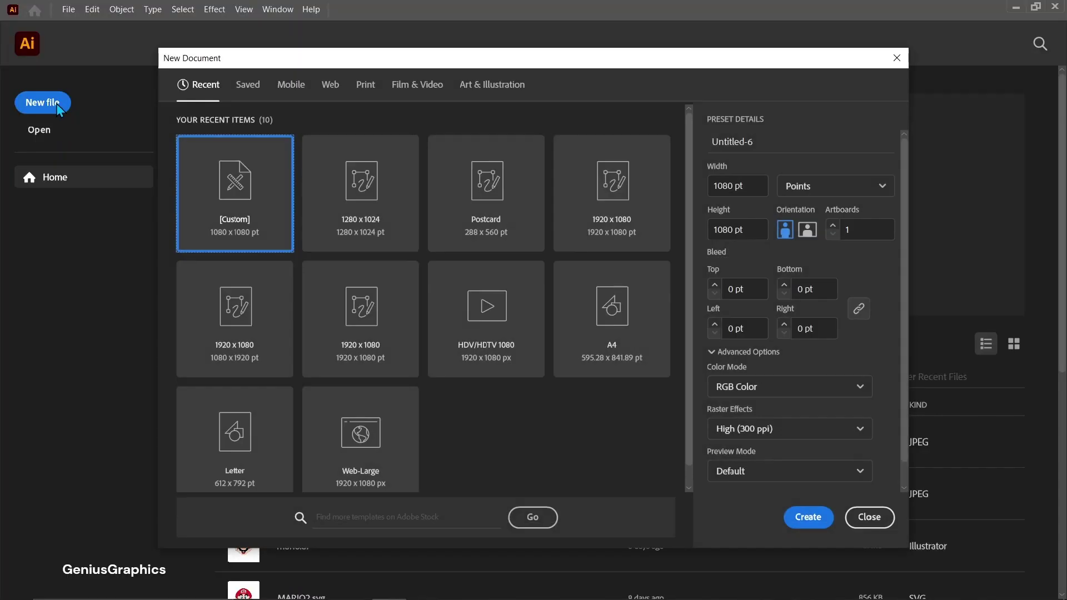
# Create a new 1080 × 1080 pt document from the Custom preset
pyautogui.click(811, 519)
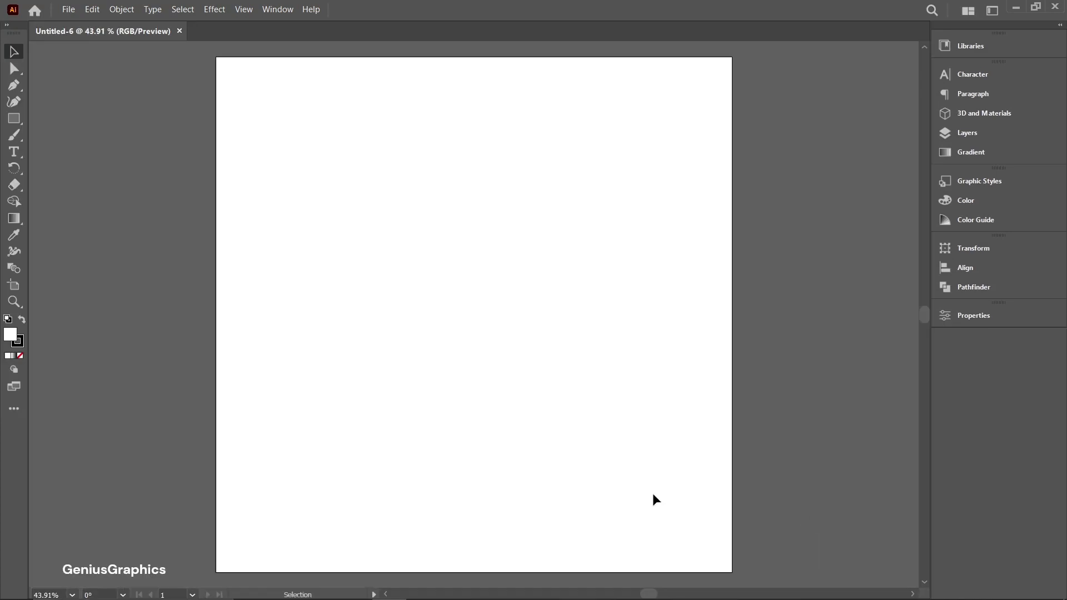
# Draw a rectangle over the whole 1080 × 1080 pt artboard and fill it black
pyautogui.click(18, 119)
pyautogui.moveTo(215, 56); pyautogui.dragTo(731, 571)
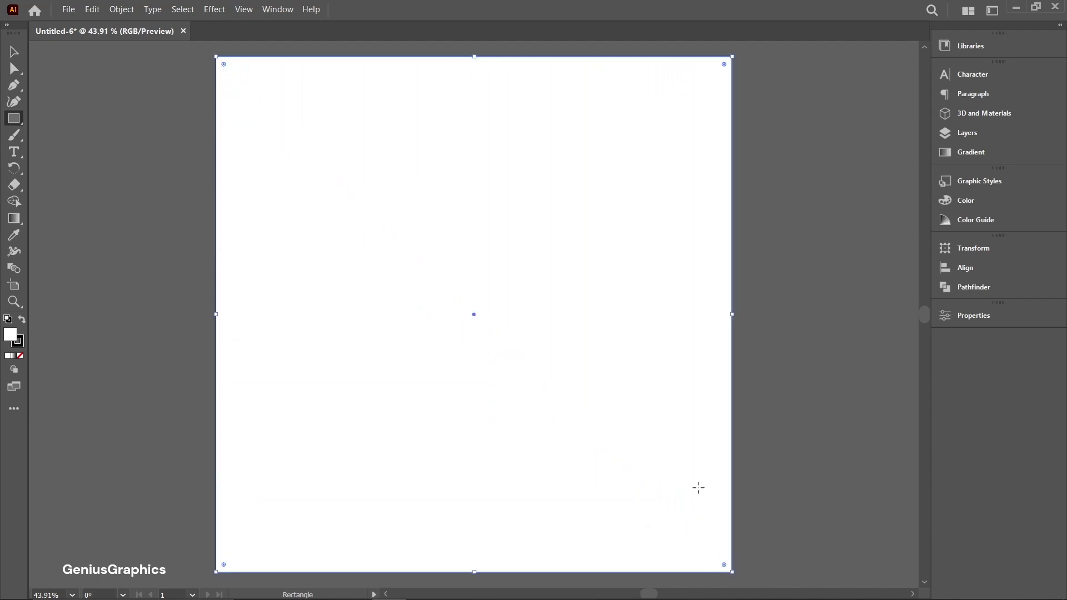
pyautogui.click(974, 317)
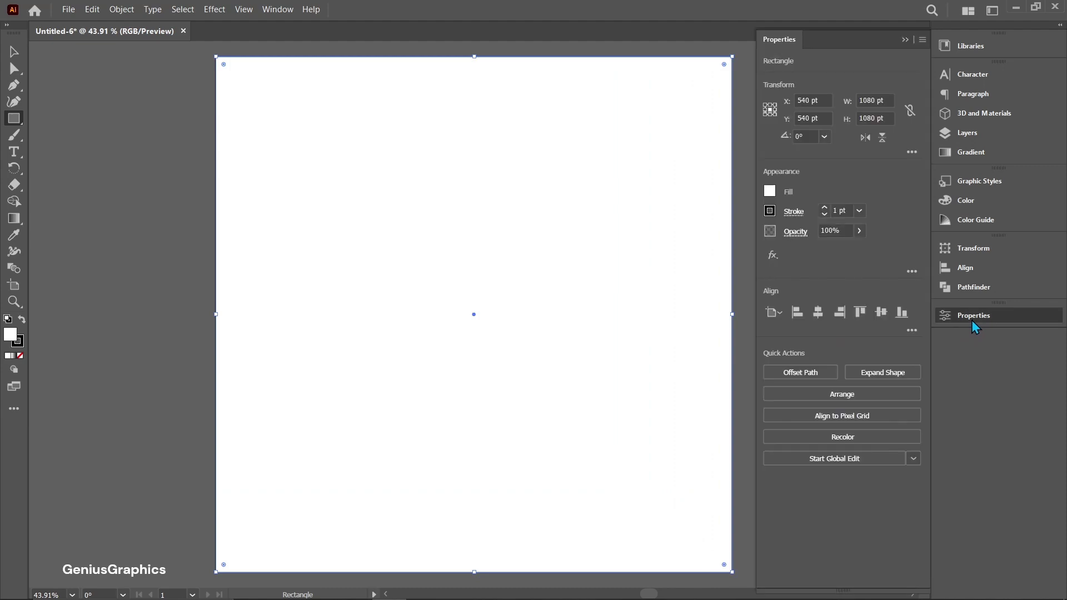
pyautogui.click(772, 192)
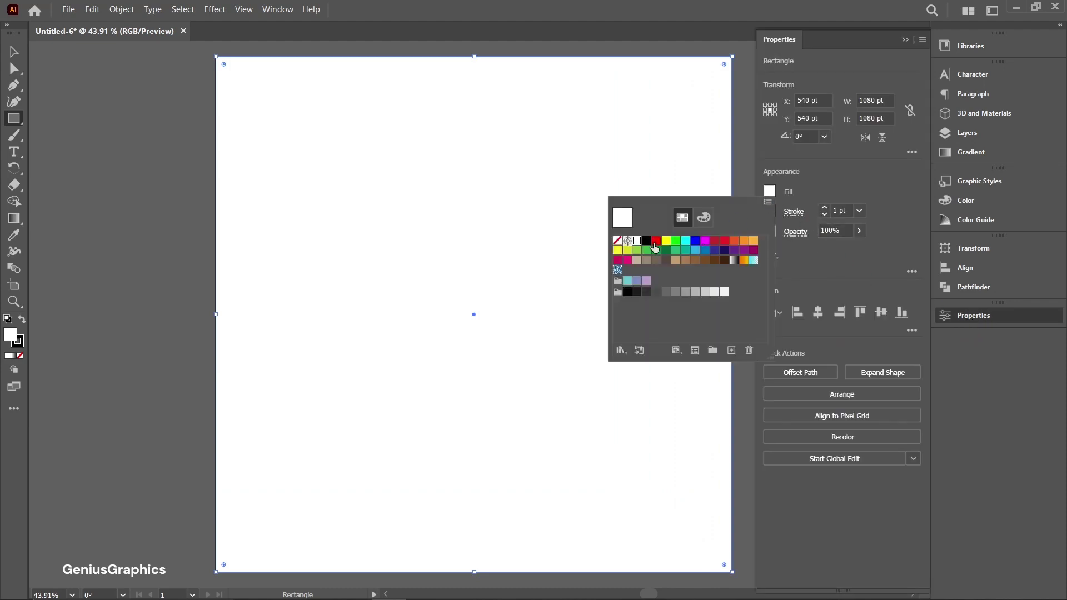
pyautogui.click(647, 242)
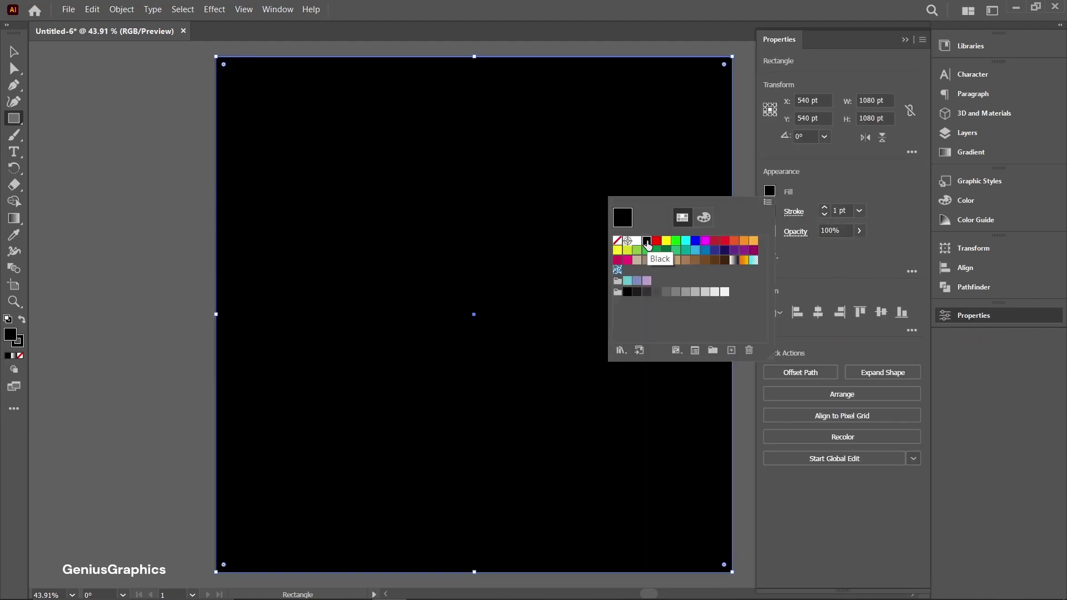
pyautogui.click(977, 316)
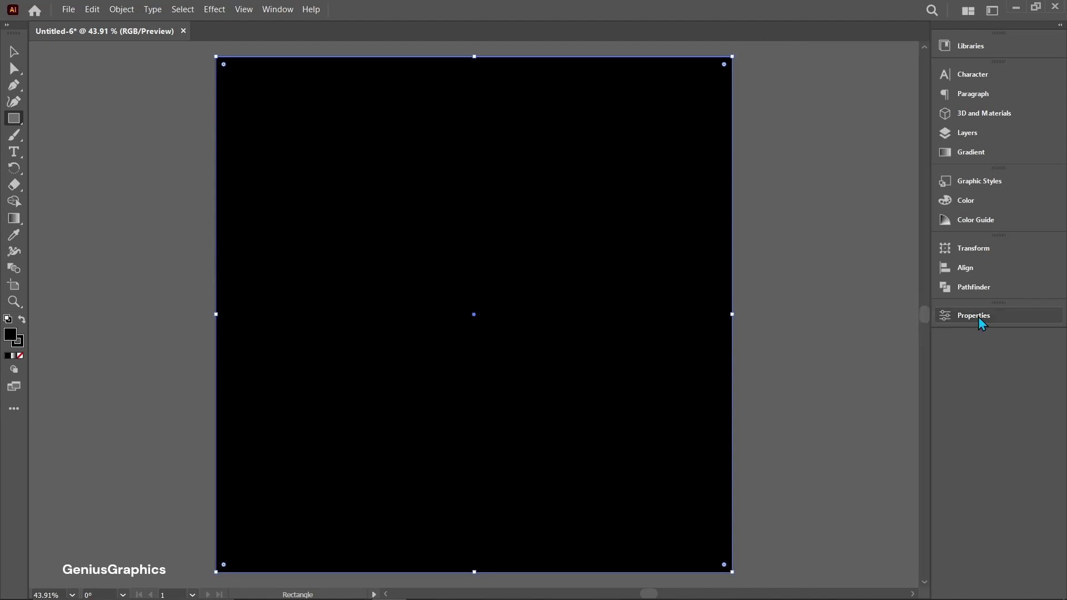
# Lock the black Rectangle sublayer inside Layer 1 in the Layers panel
pyautogui.click(973, 135)
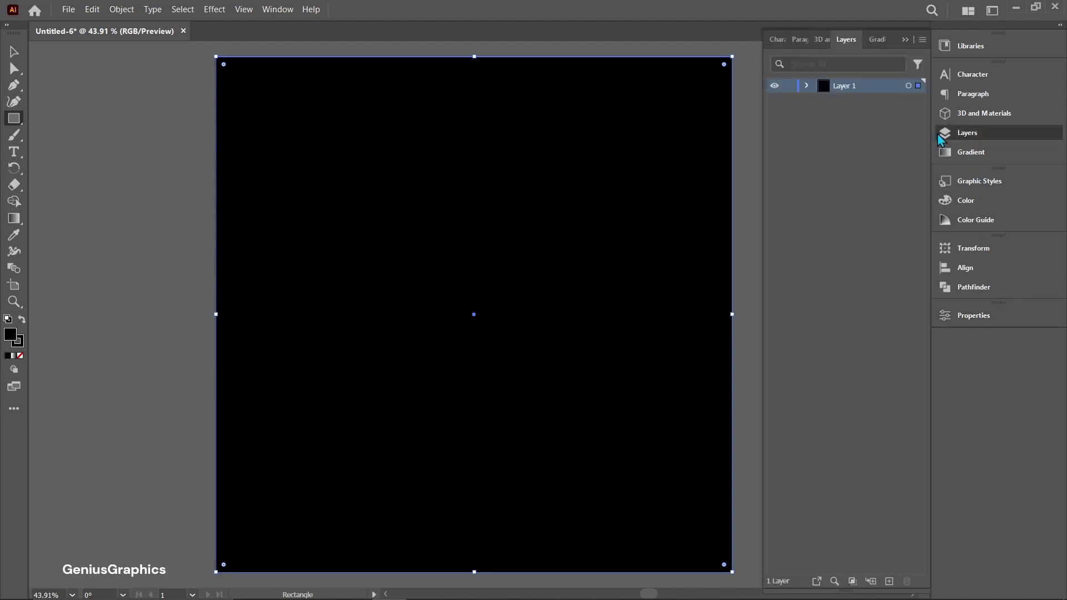
pyautogui.click(806, 85)
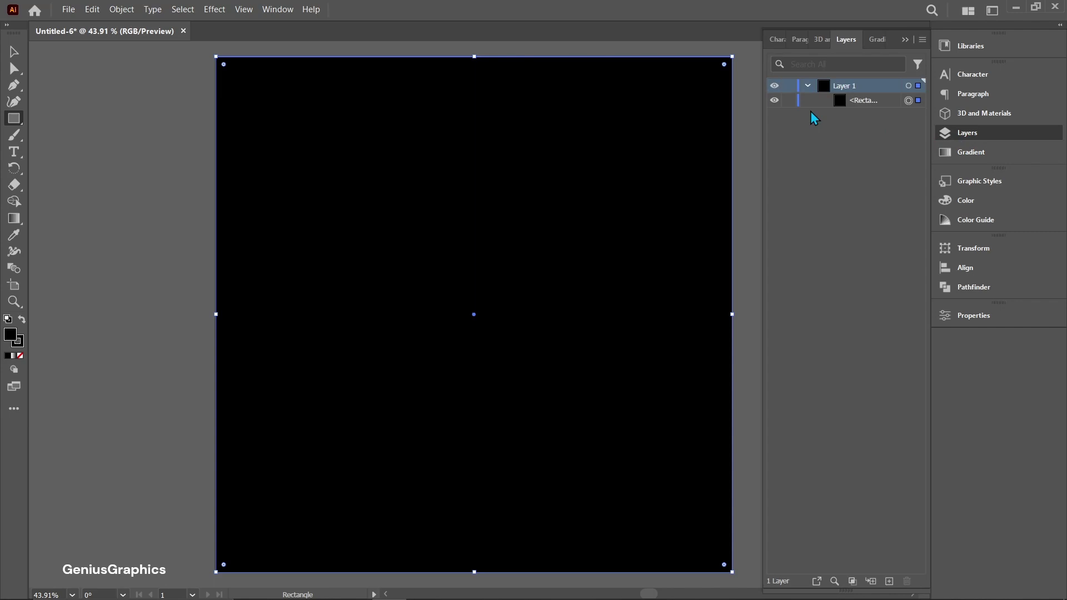
pyautogui.click(790, 101)
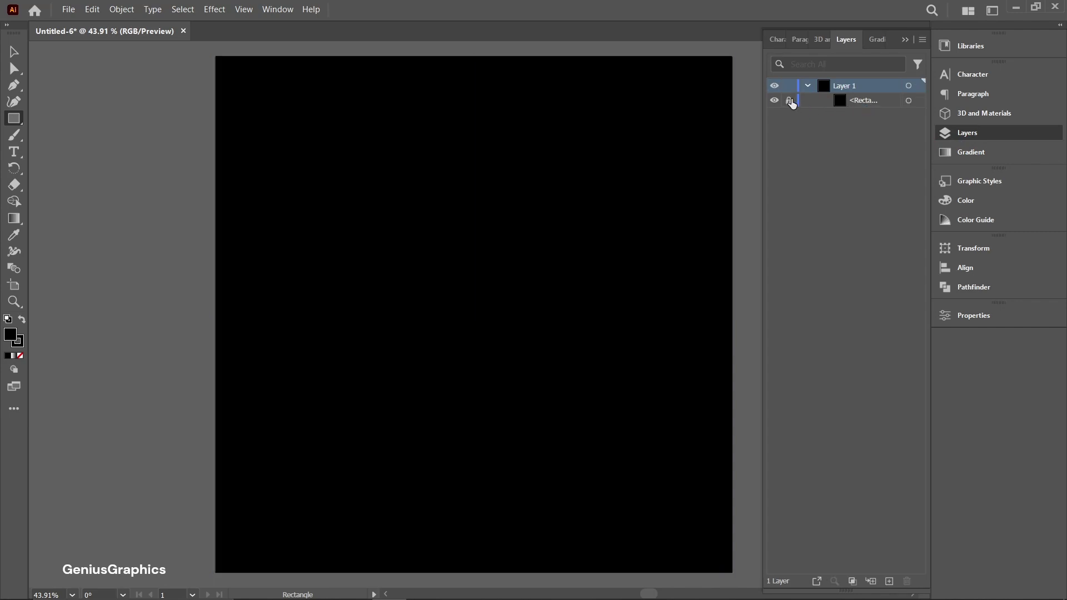
pyautogui.click(905, 39)
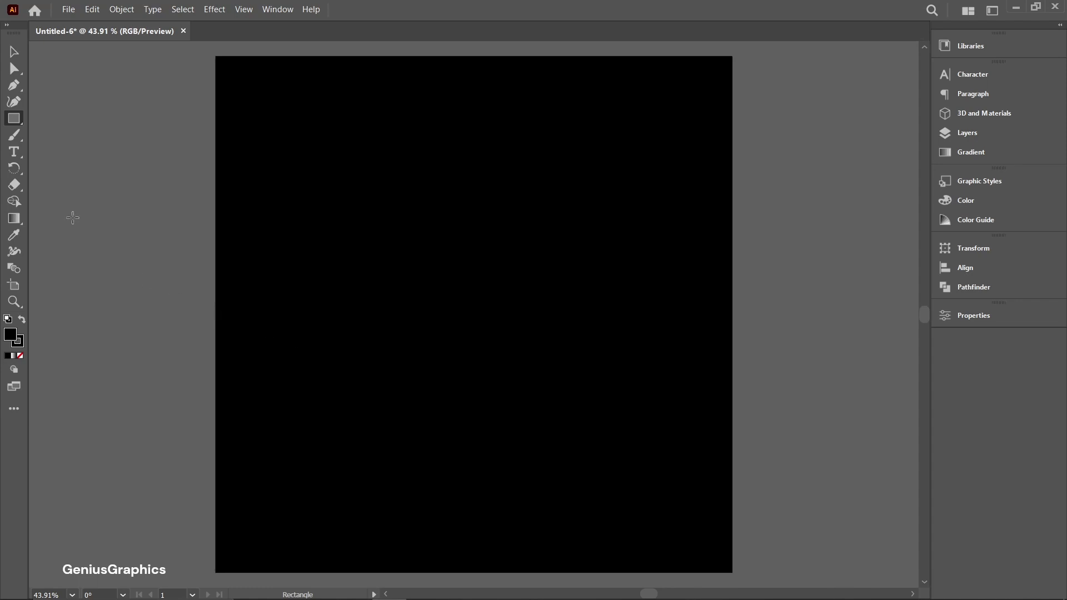
# Place Lorem ipsum placeholder text at the artboard centre and scale it up
pyautogui.click(15, 155)
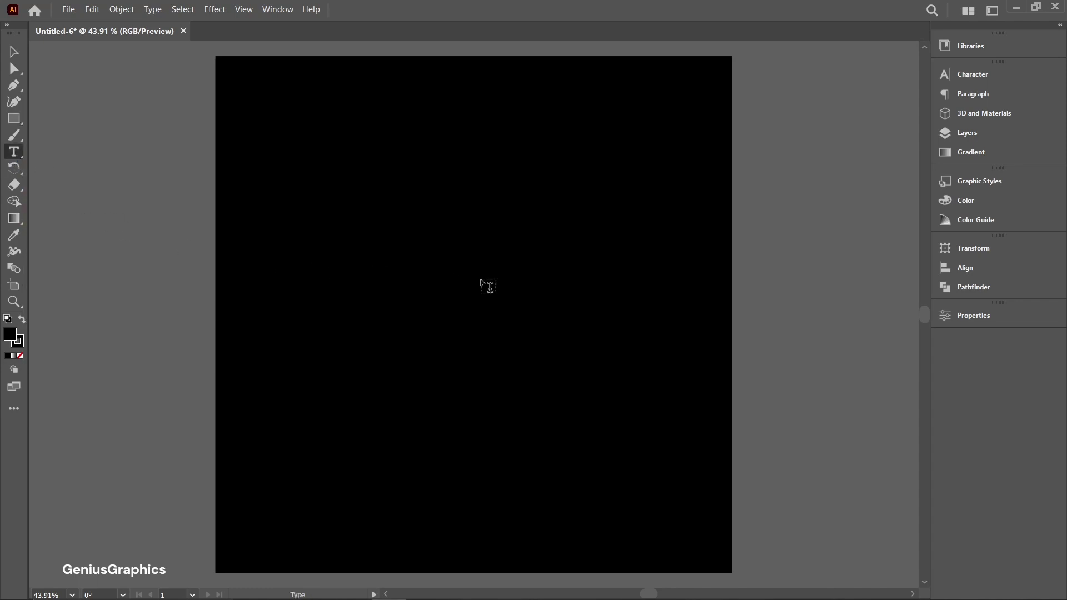
pyautogui.click(482, 309)
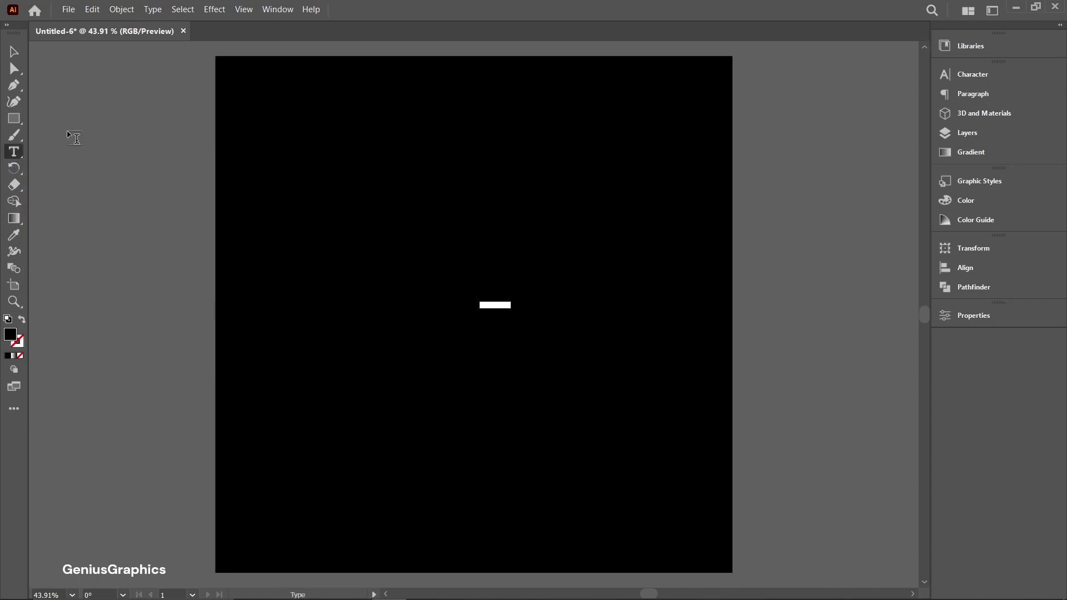
pyautogui.press('Escape')
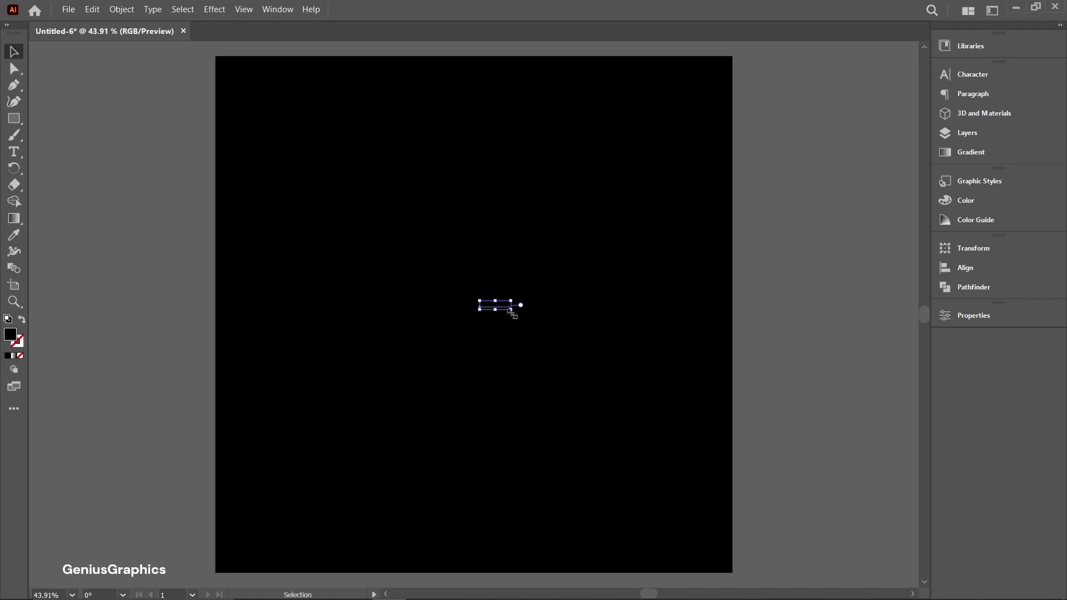
pyautogui.moveTo(512, 314); pyautogui.dragTo(719, 455)
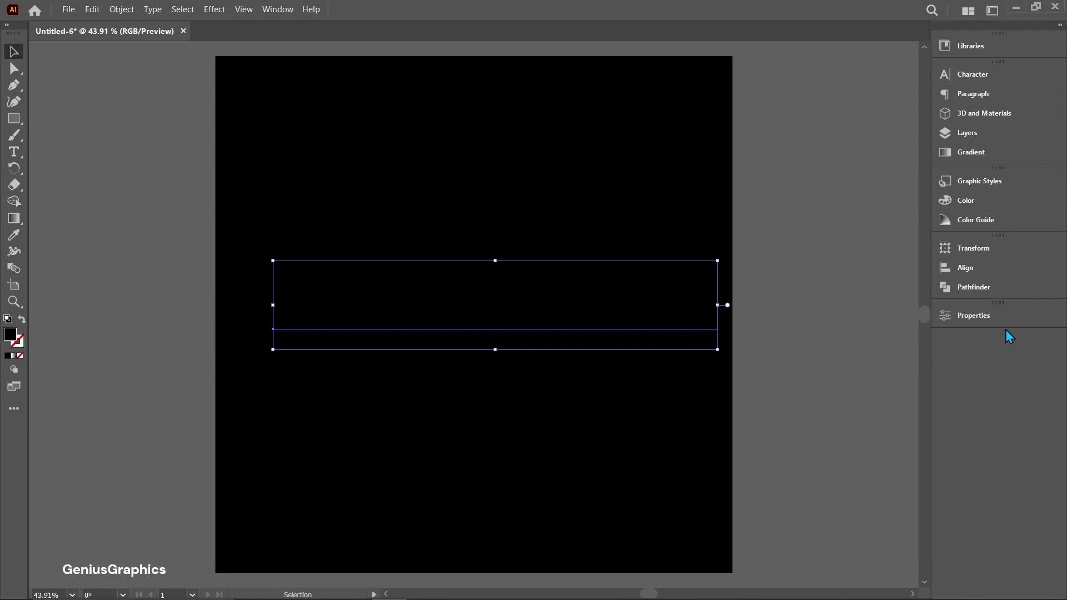
# Give the placeholder text a white fill and nudge it slightly left
pyautogui.click(988, 319)
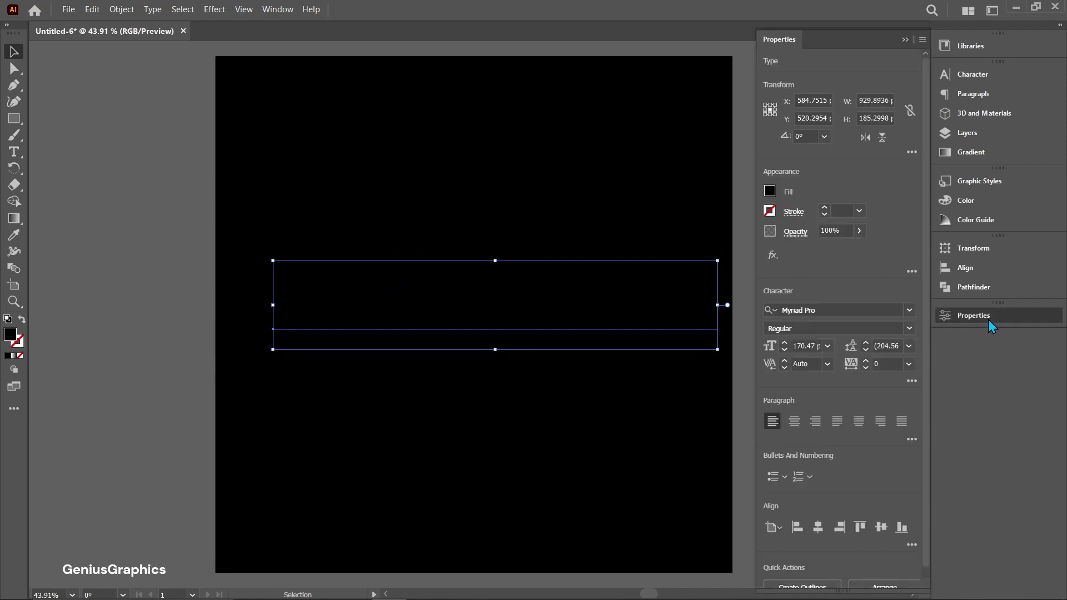
pyautogui.click(771, 192)
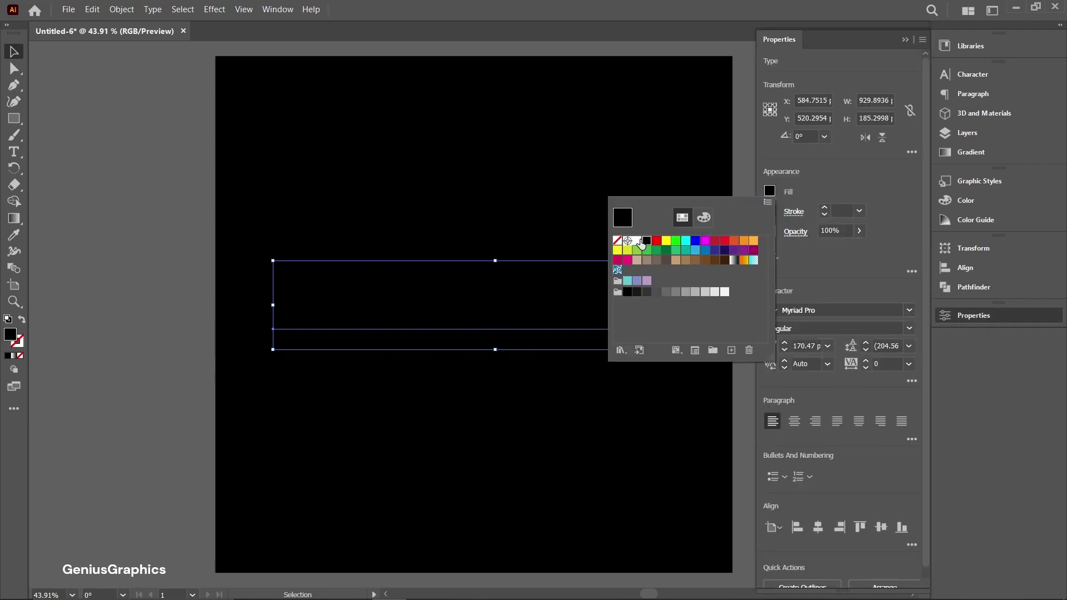
pyautogui.click(637, 242)
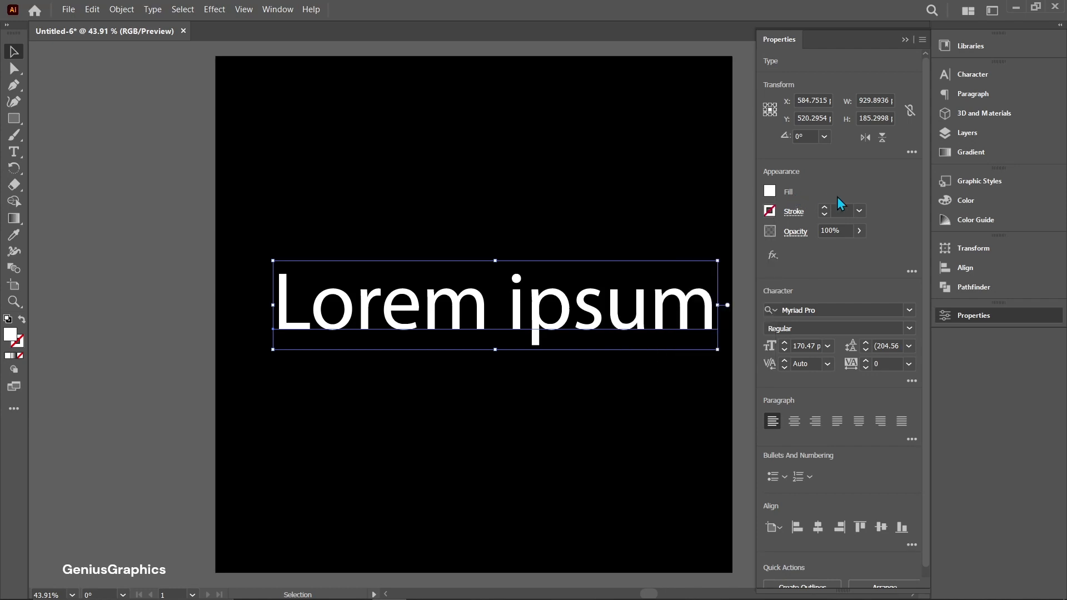
pyautogui.click(967, 315)
pyautogui.moveTo(542, 318); pyautogui.dragTo(521, 319)
# Replace the placeholder text with a single G and move it upward
pyautogui.doubleClick(519, 316)
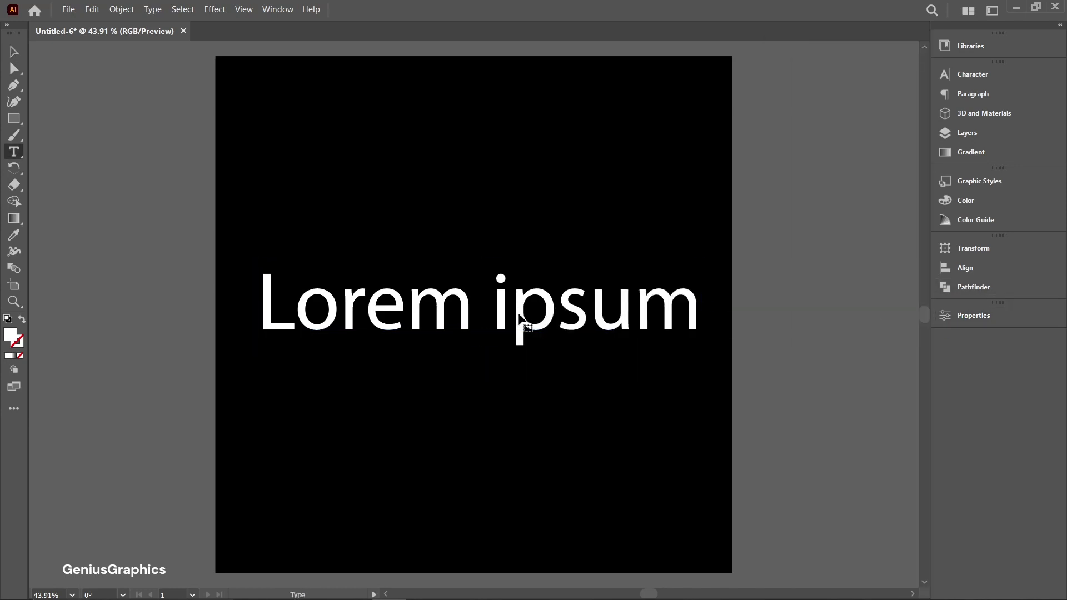
pyautogui.hotkey('ctrl', 'a')
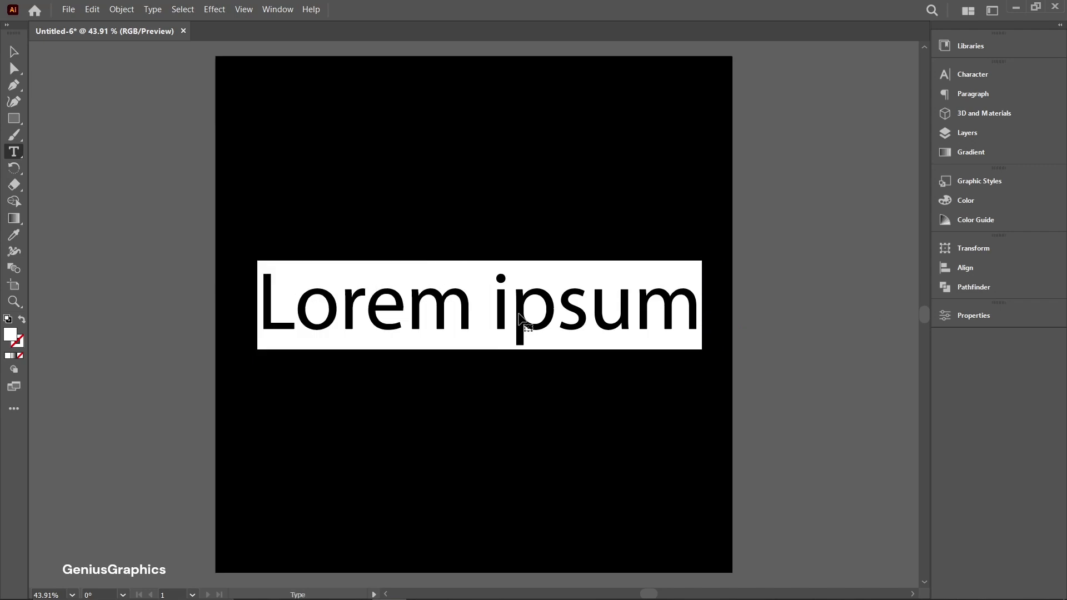
pyautogui.write('G')
pyautogui.press('Escape')
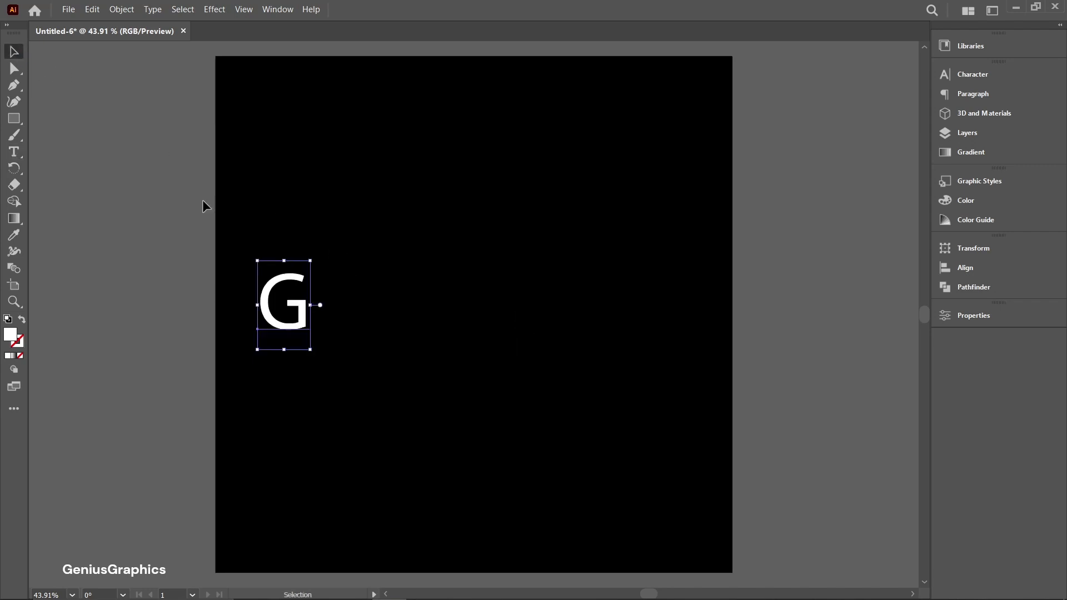
pyautogui.moveTo(266, 309); pyautogui.dragTo(262, 217)
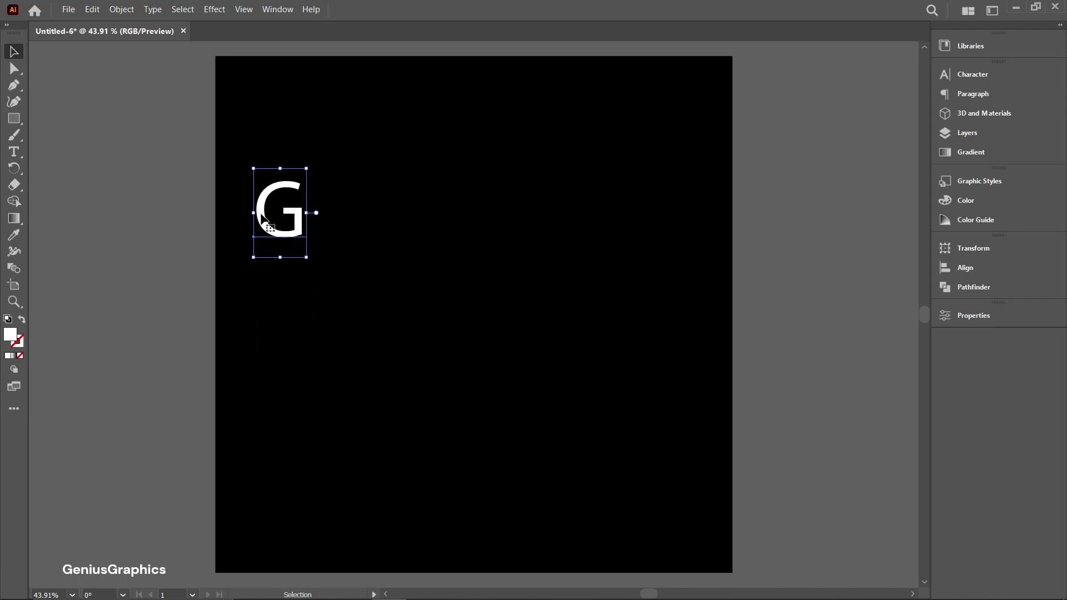
# Set the G in Oduda Bold and move it near the top-left corner
pyautogui.doubleClick(300, 228)
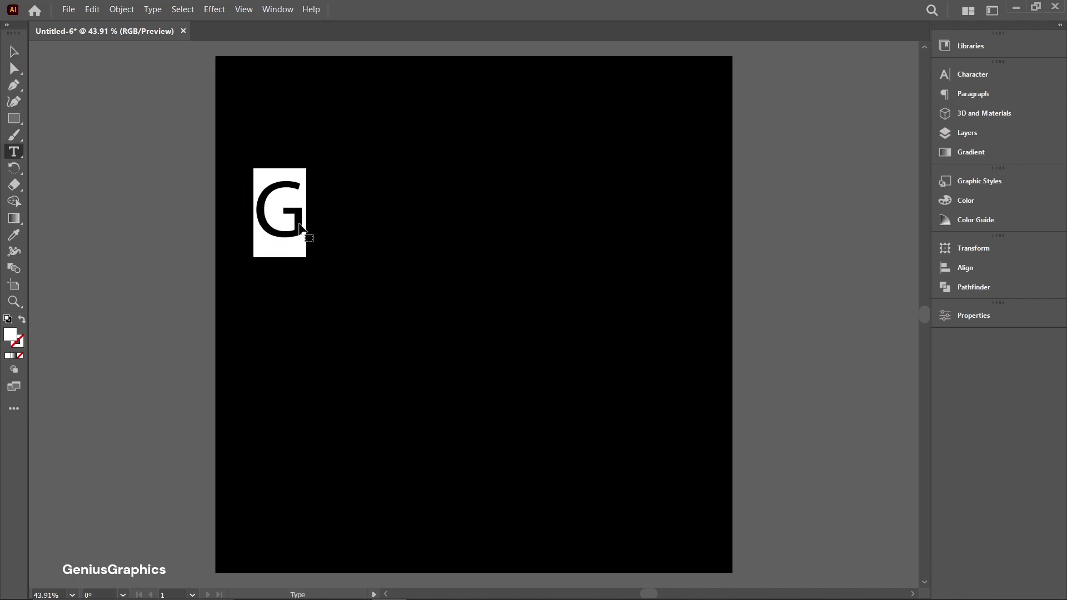
pyautogui.click(972, 318)
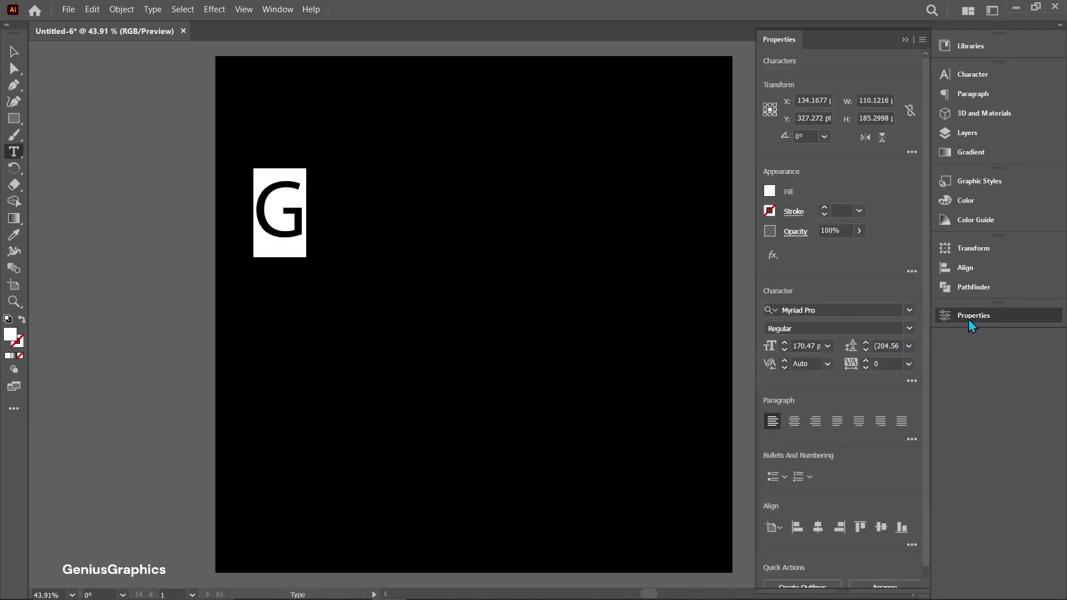
pyautogui.click(909, 310)
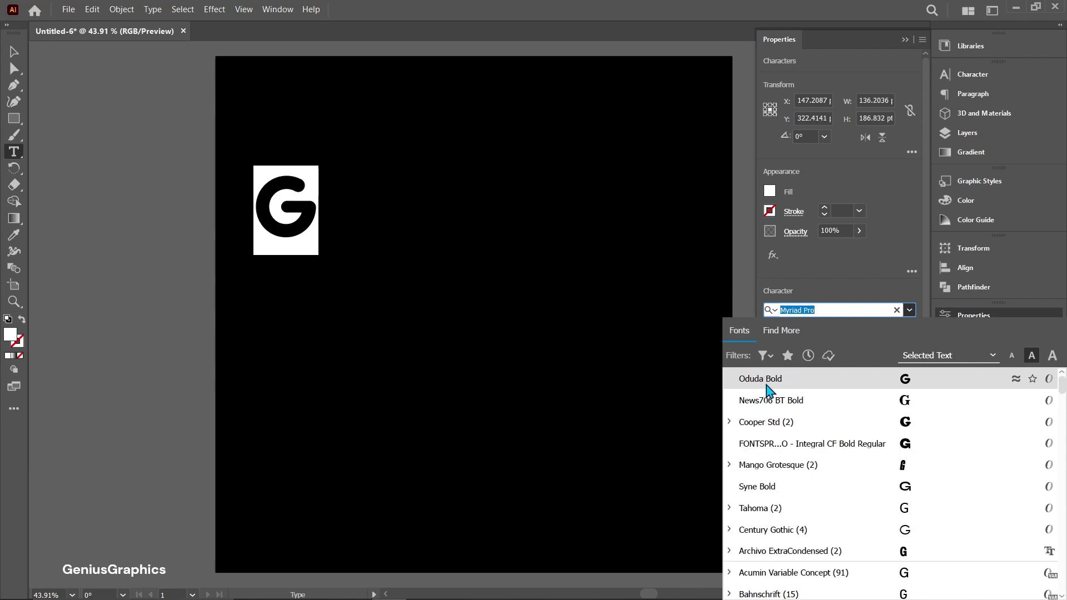
pyautogui.click(767, 383)
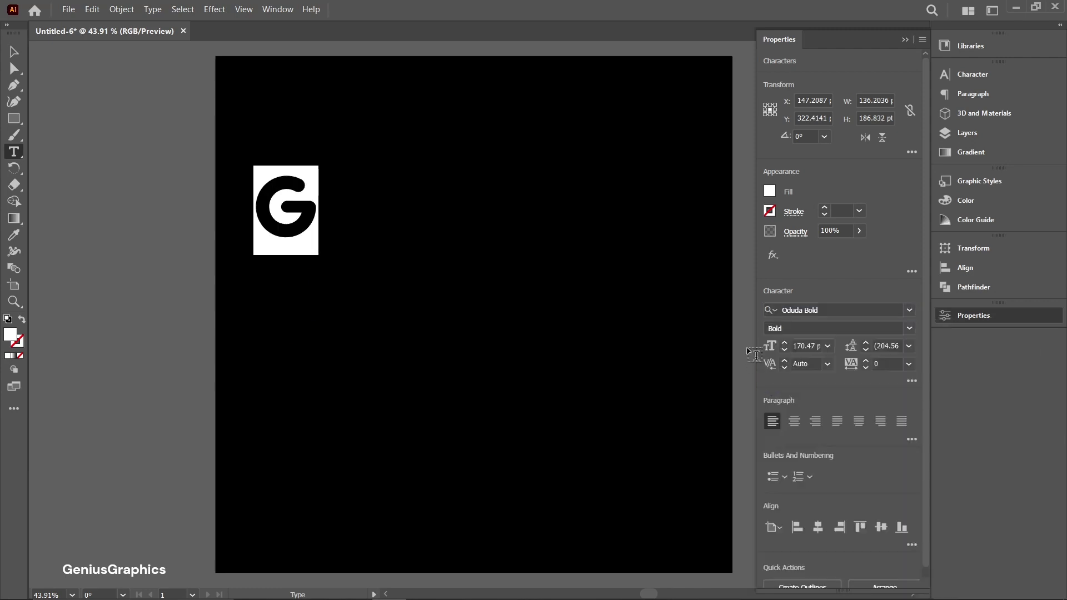
pyautogui.press('Escape')
pyautogui.moveTo(287, 229); pyautogui.dragTo(293, 160)
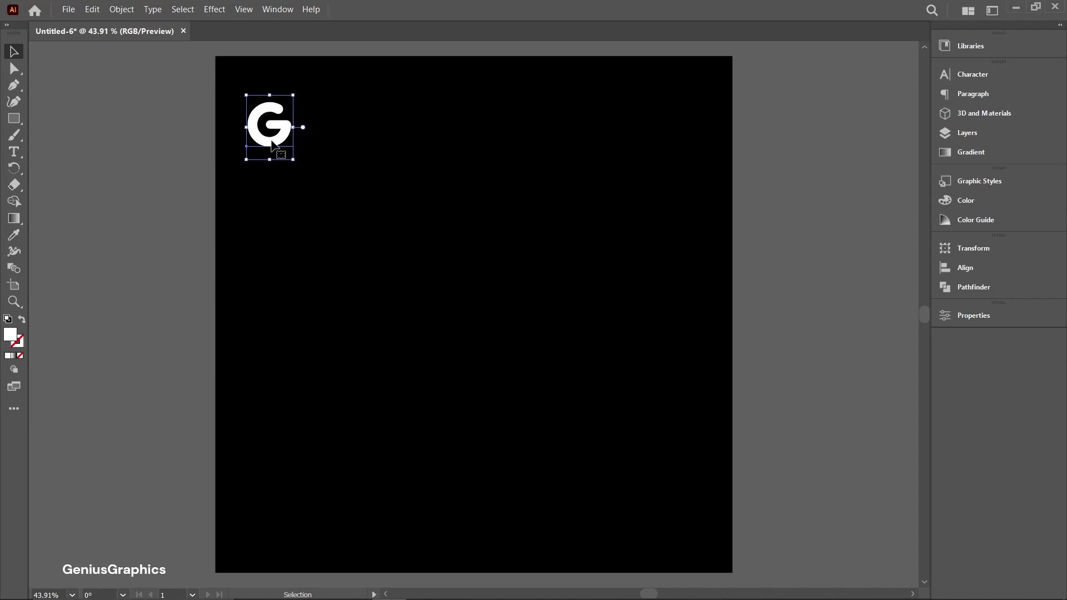
# Expand the G into outlines with Object and Fill checked, then deselect
pyautogui.click(128, 12)
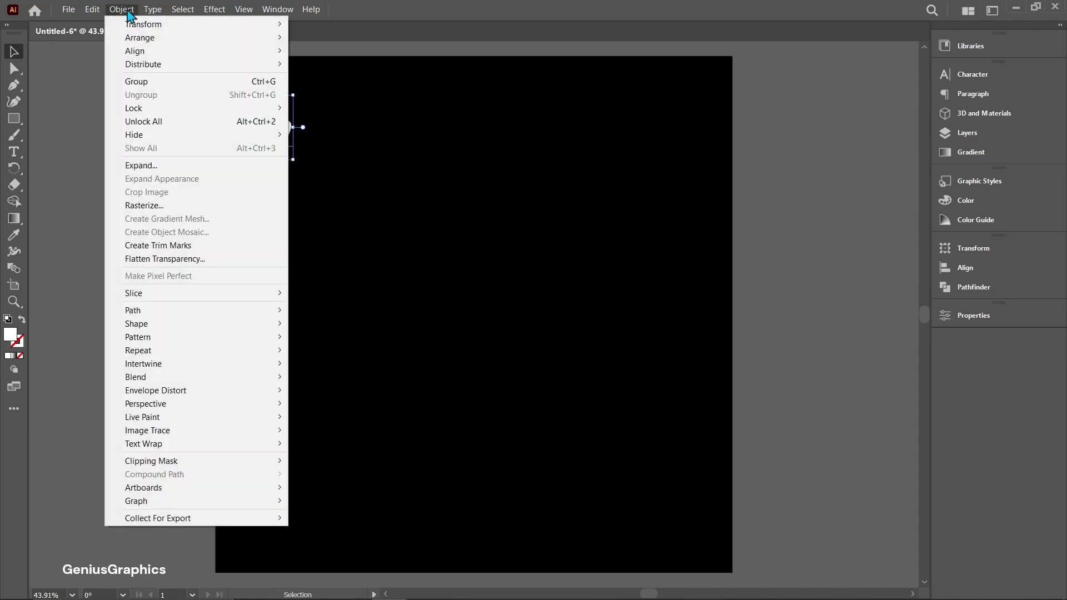
pyautogui.click(145, 165)
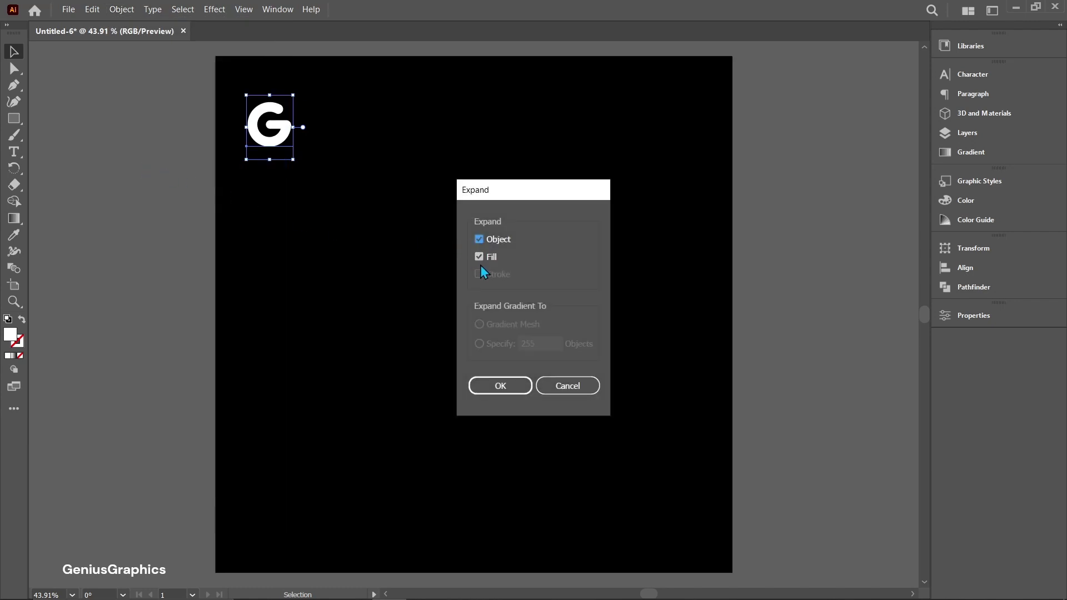
pyautogui.click(499, 385)
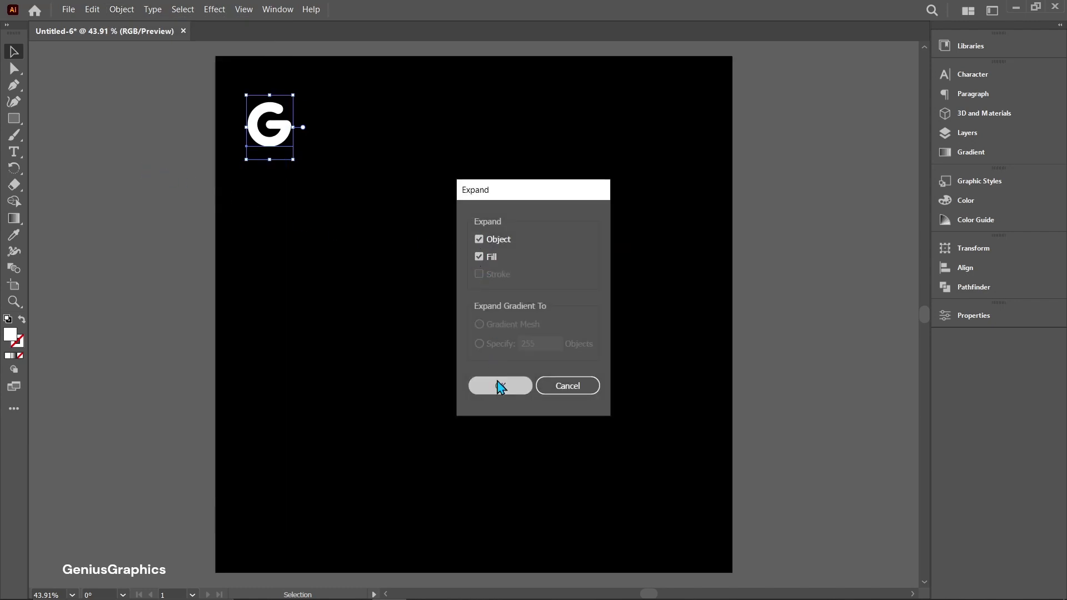
pyautogui.click(65, 112)
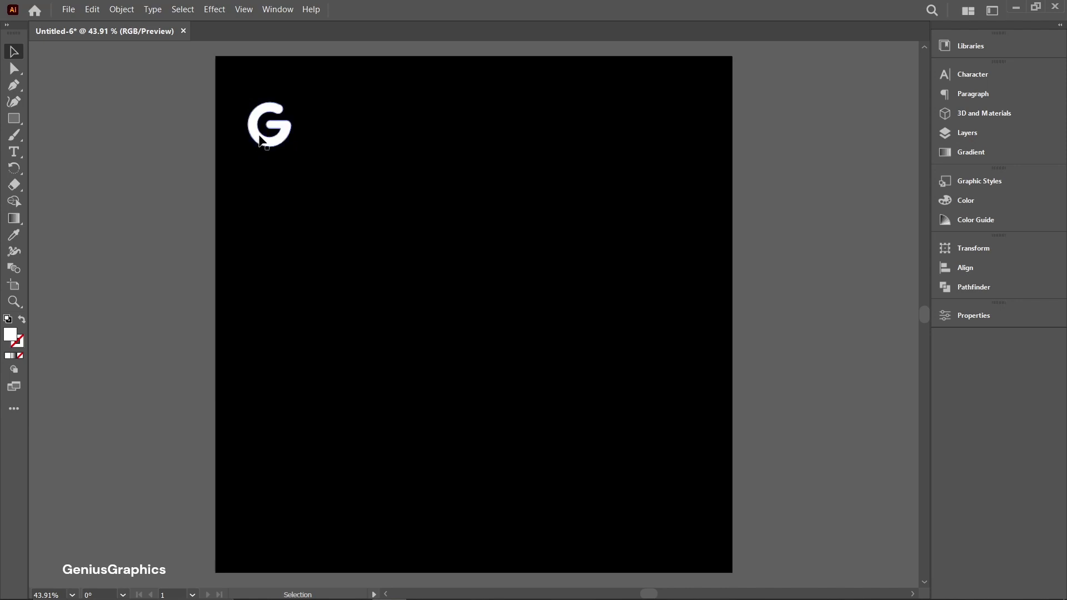
# Alt-drag a copy of the G to its right and give it a white stroke with no fill
pyautogui.moveTo(259, 138); pyautogui.dragTo(312, 139)
pyautogui.click(372, 140)
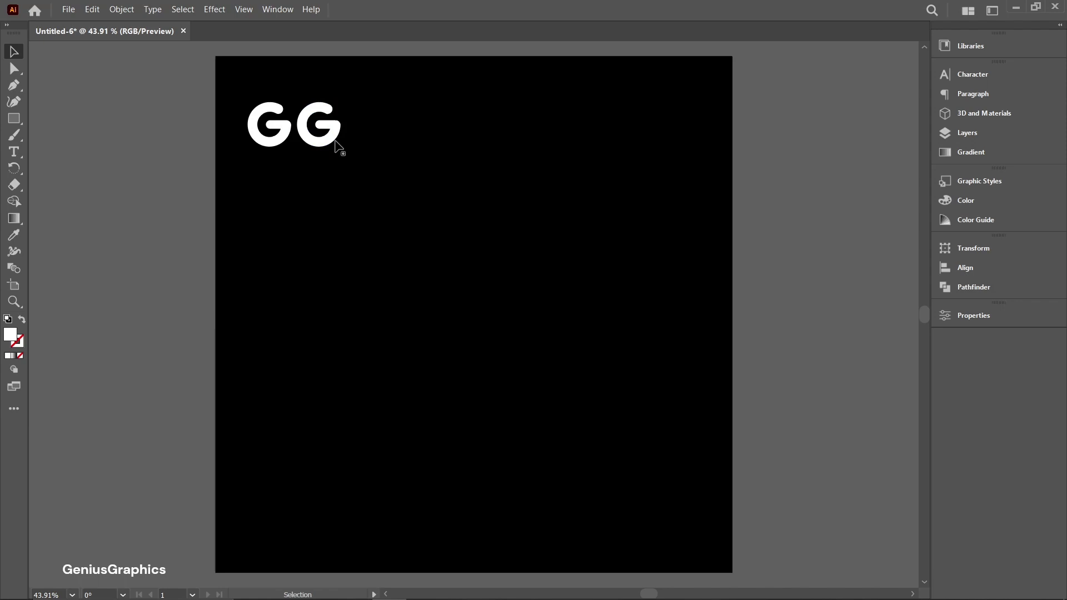
pyautogui.click(339, 144)
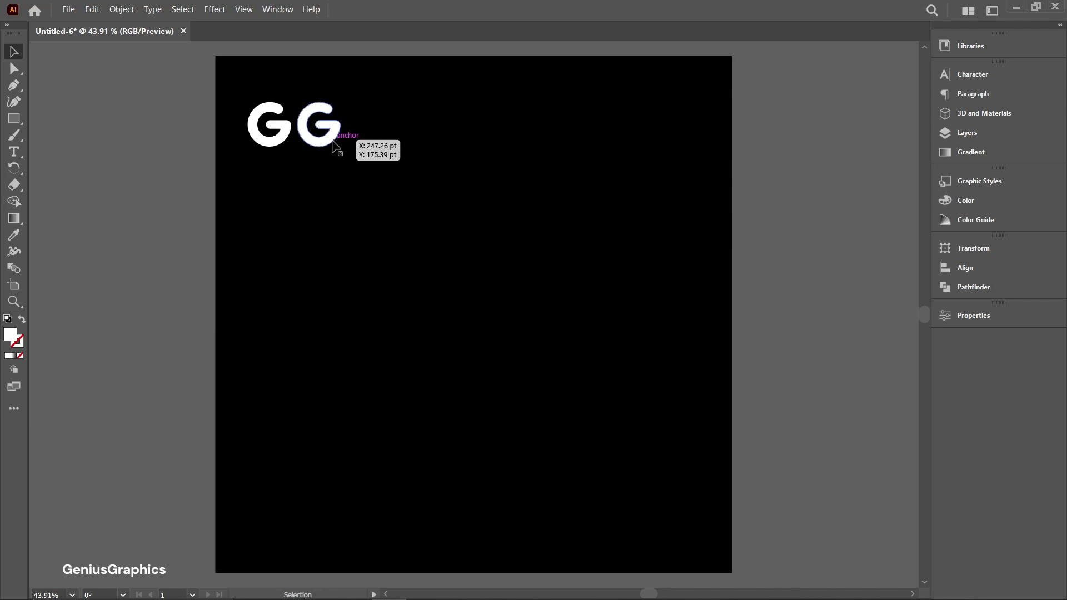
pyautogui.click(971, 322)
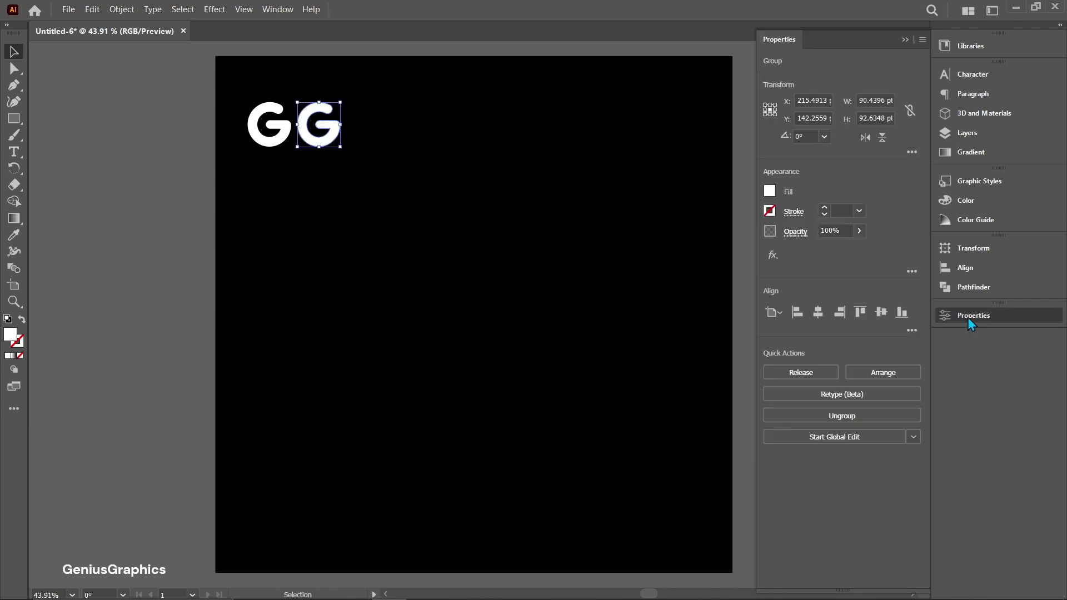
pyautogui.click(770, 211)
pyautogui.click(638, 261)
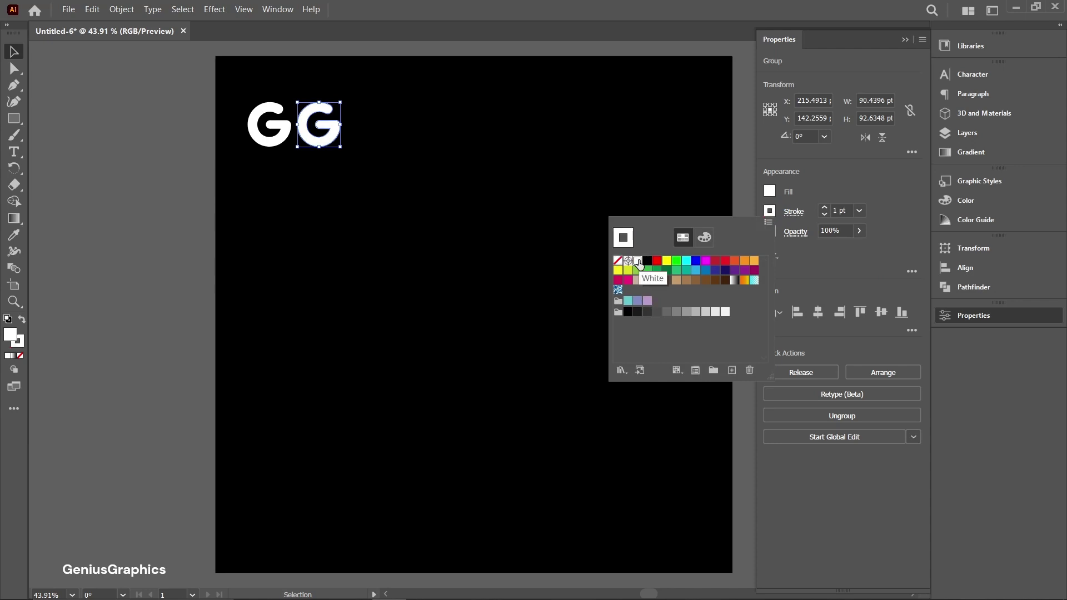
pyautogui.click(769, 191)
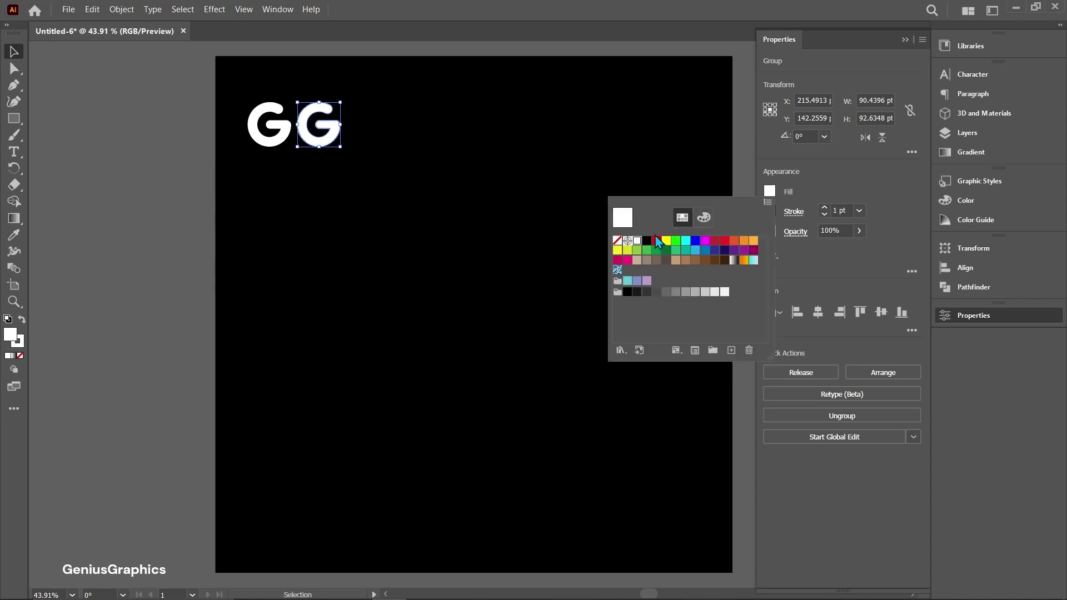
pyautogui.click(617, 240)
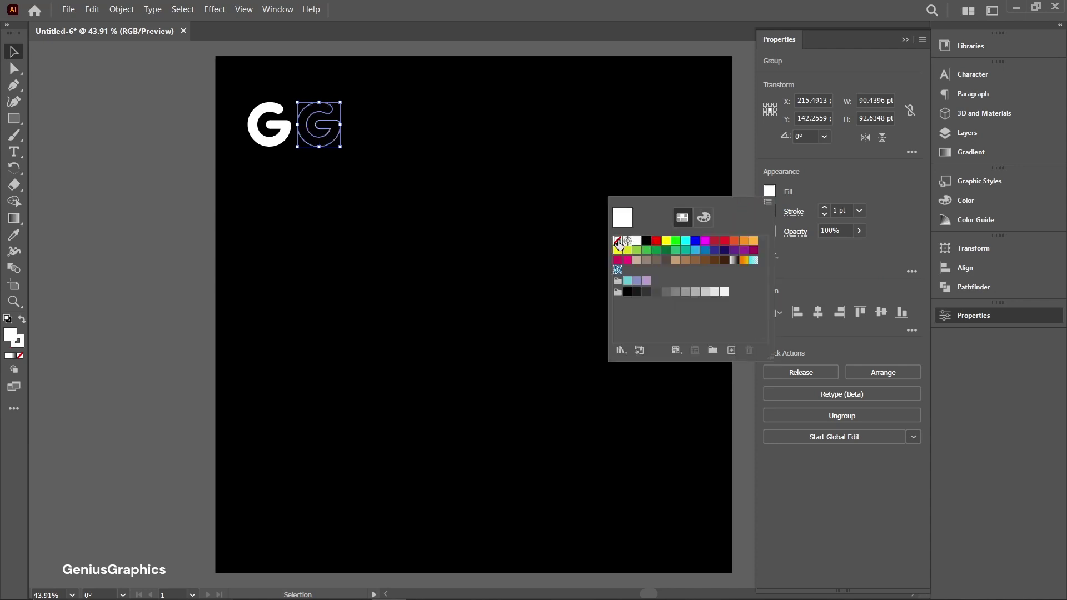
pyautogui.click(739, 155)
pyautogui.click(904, 40)
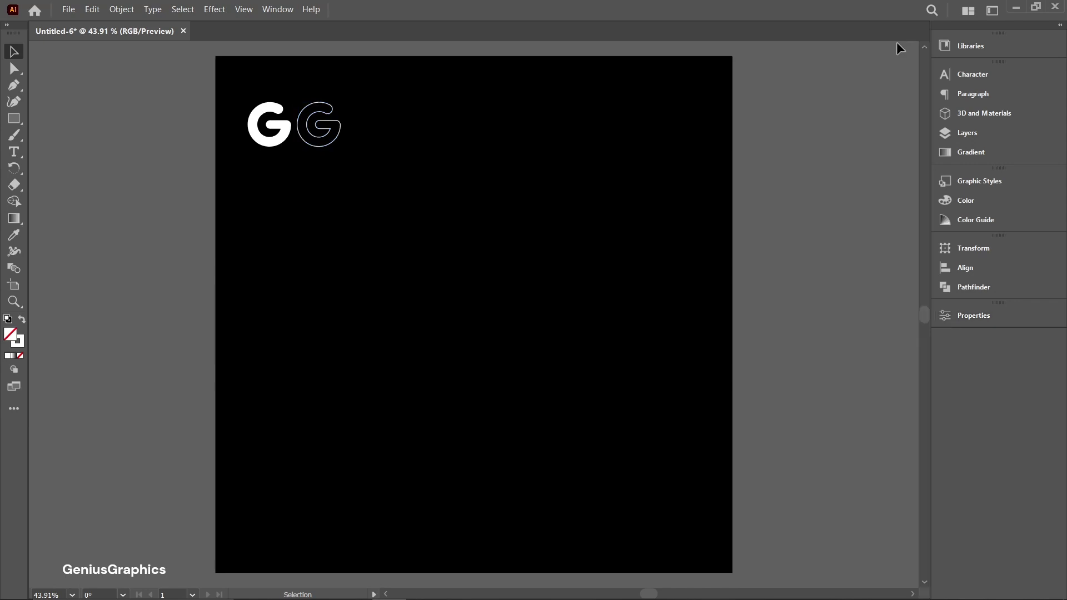
# Group the solid G and the outlined G together
pyautogui.moveTo(364, 96); pyautogui.dragTo(247, 155)
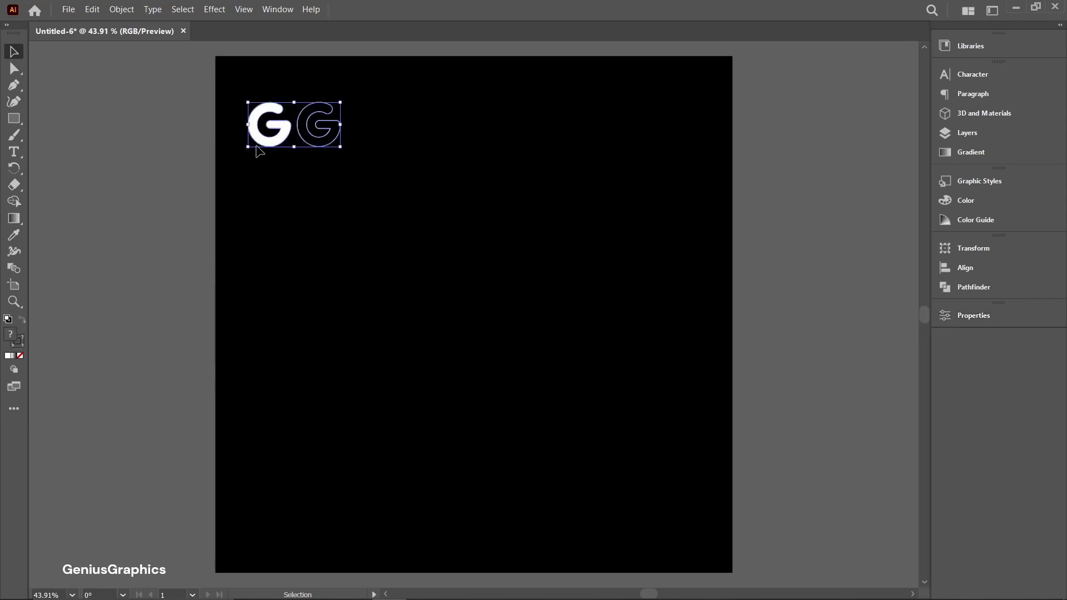
pyautogui.rightClick(267, 142)
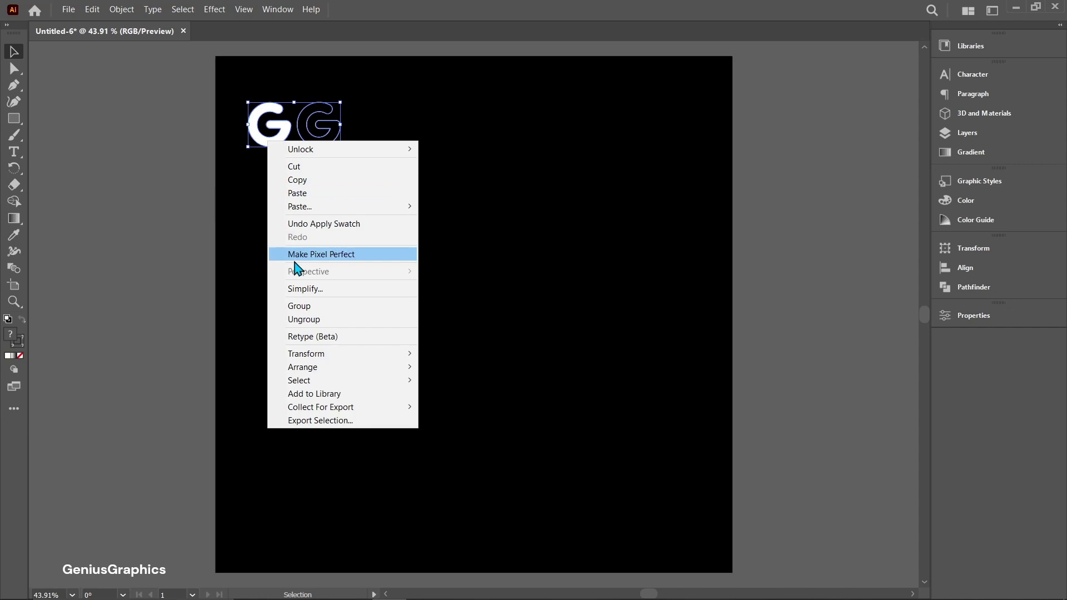
pyautogui.click(298, 309)
pyautogui.click(343, 275)
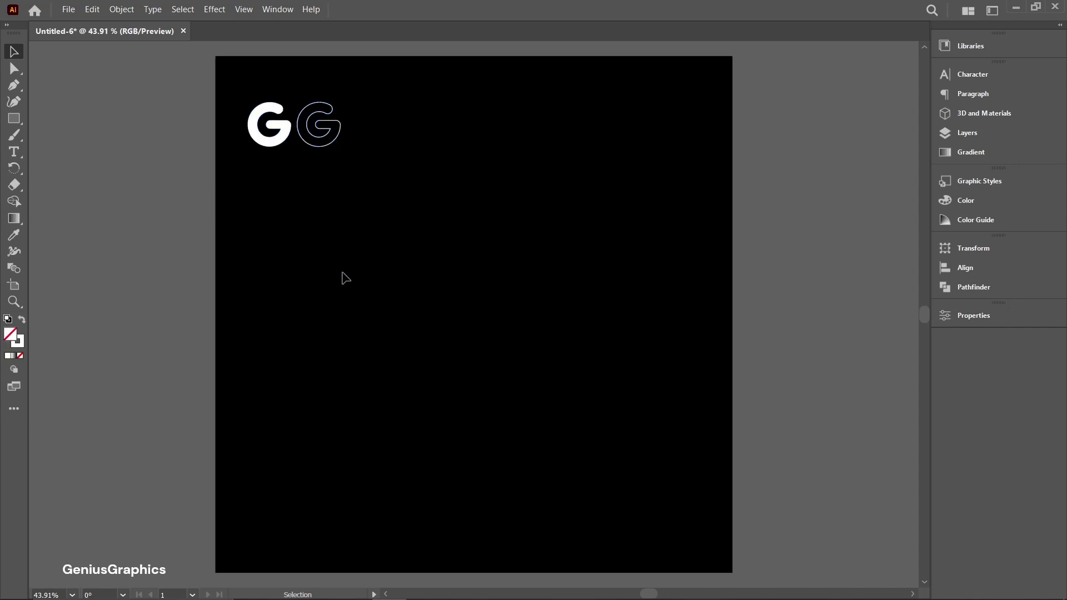
# Add new Lorem ipsum text, enlarge it across the artboard and fill it white
pyautogui.click(13, 151)
pyautogui.click(459, 332)
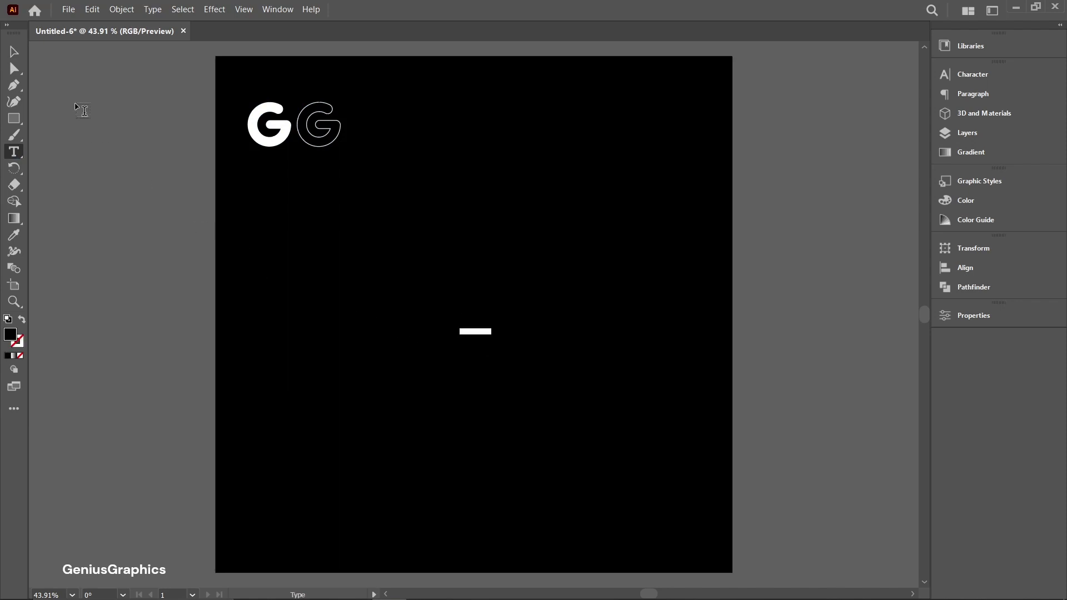
pyautogui.click(17, 53)
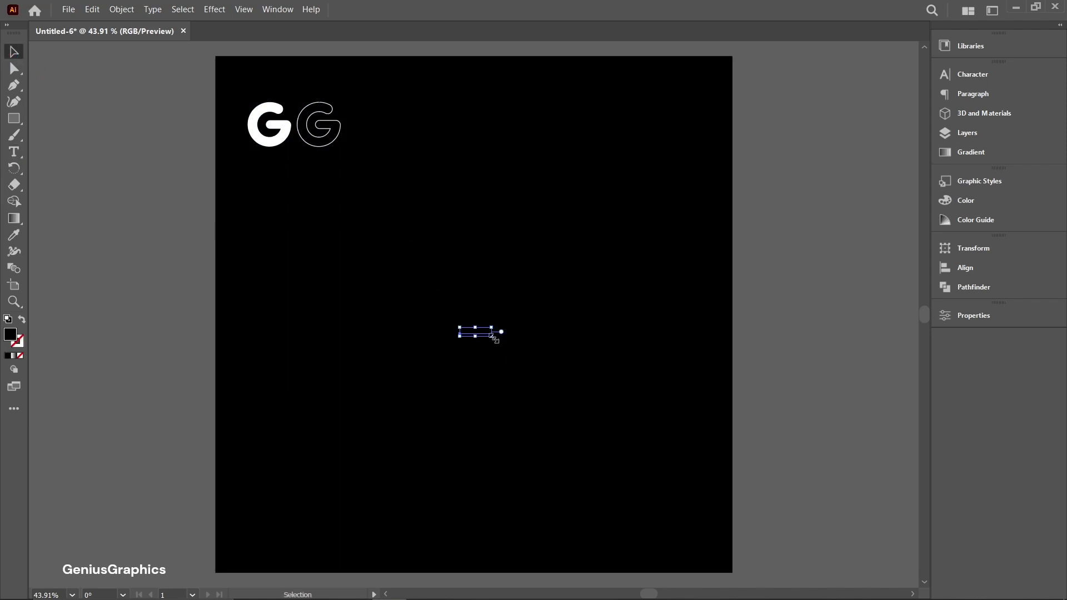
pyautogui.moveTo(492, 336); pyautogui.dragTo(699, 465)
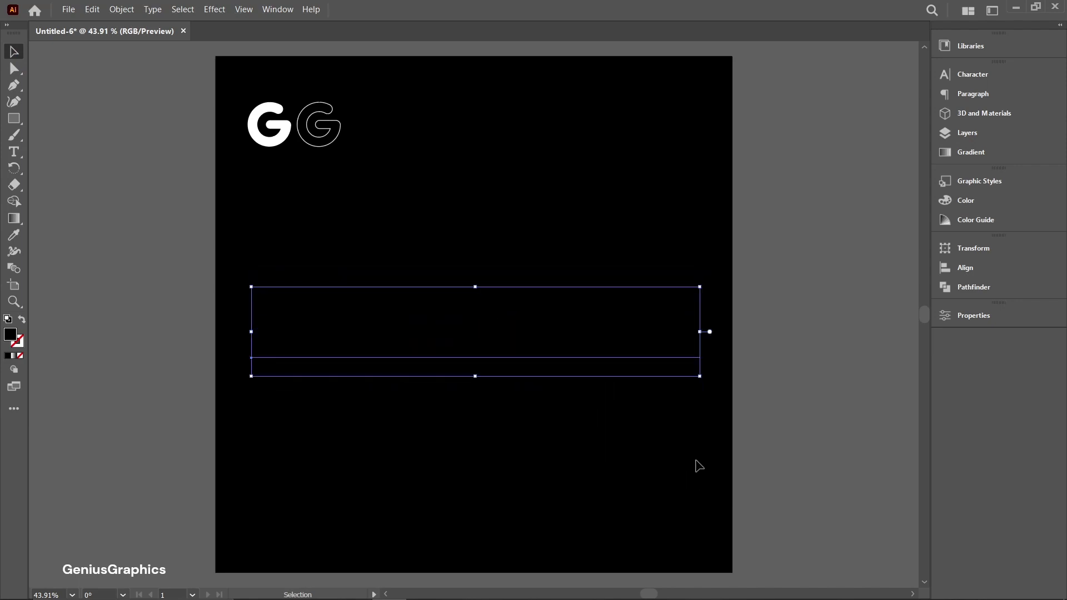
pyautogui.click(982, 319)
pyautogui.click(769, 191)
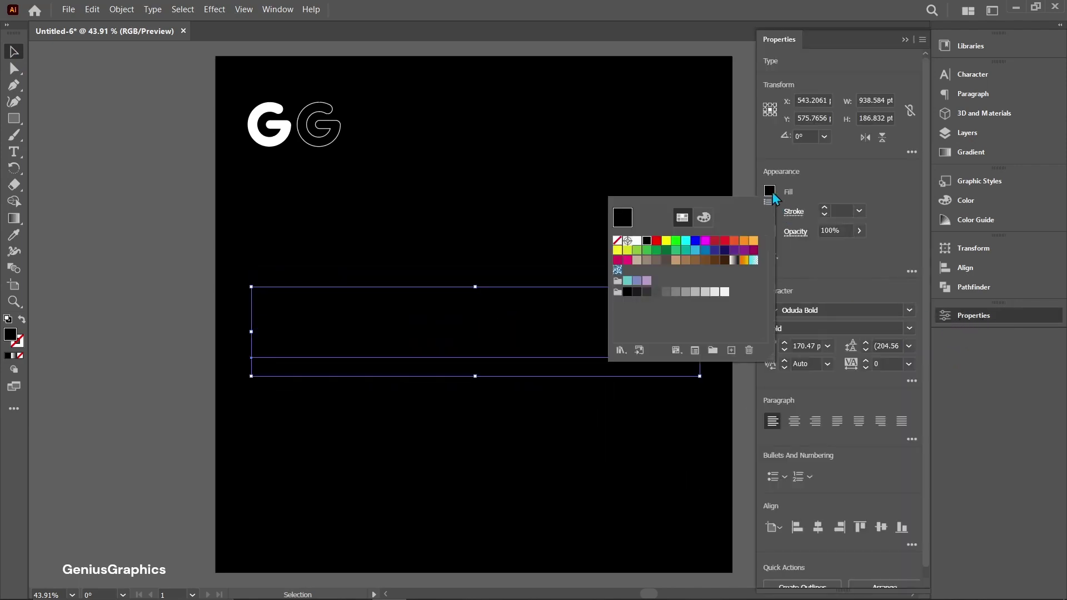
pyautogui.click(636, 240)
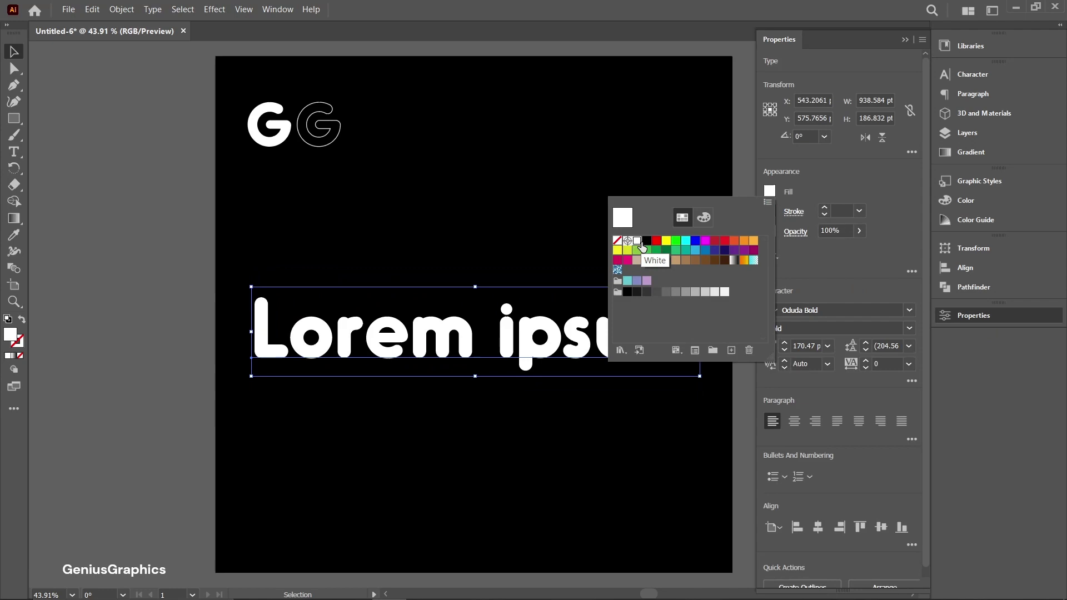
pyautogui.click(903, 39)
pyautogui.click(904, 39)
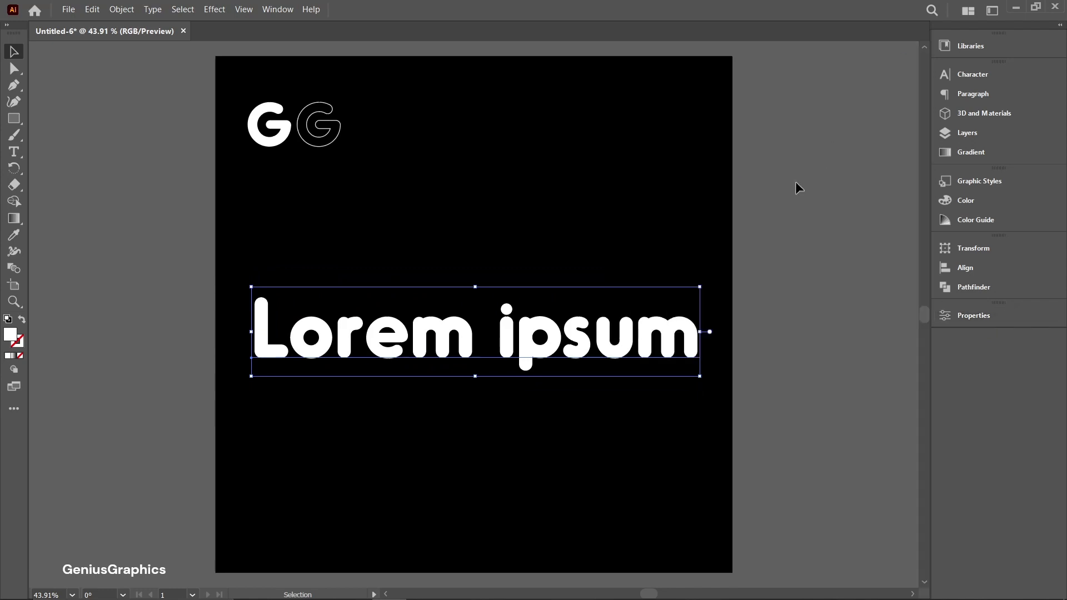
# Replace the new placeholder text with a single G
pyautogui.doubleClick(297, 349)
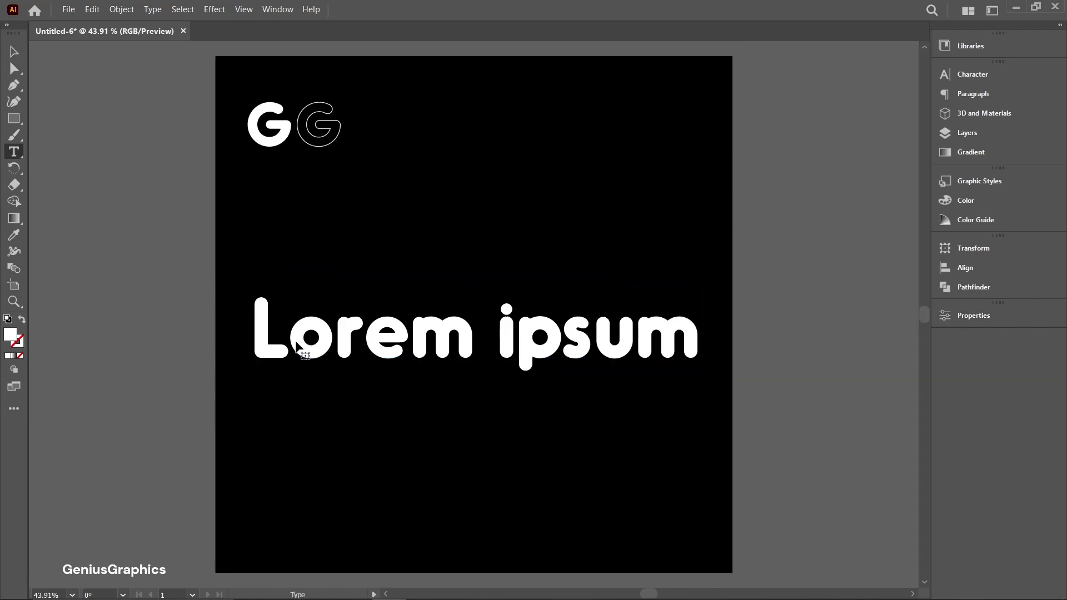
pyautogui.hotkey('ctrl', 'a')
pyautogui.write('G')
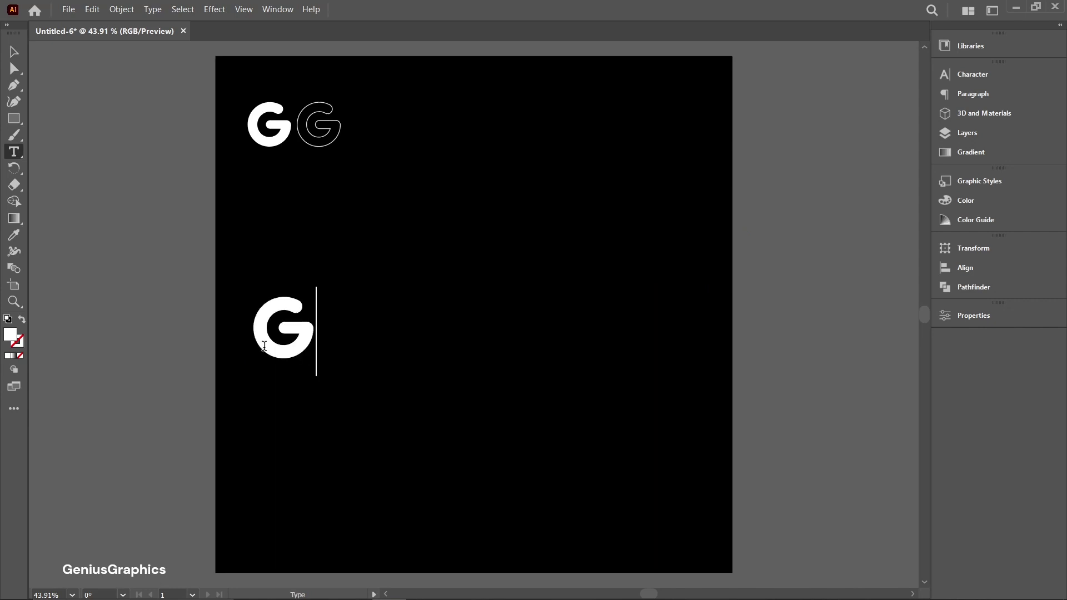
pyautogui.click(15, 52)
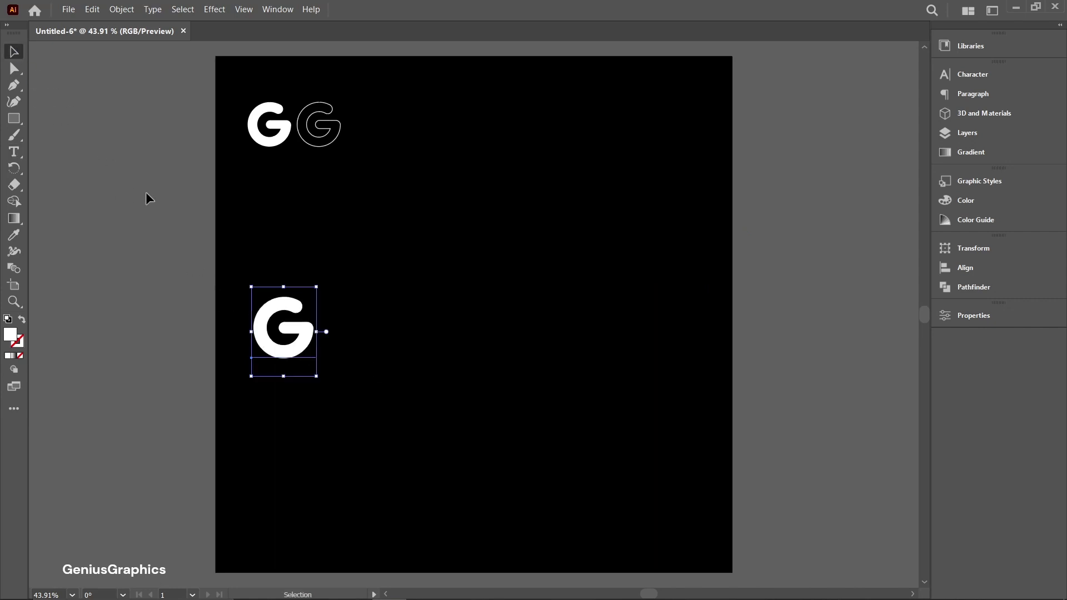
# Enlarge the new G to fill most of the artboard, centred below the GG pair
pyautogui.moveTo(266, 337); pyautogui.dragTo(263, 250)
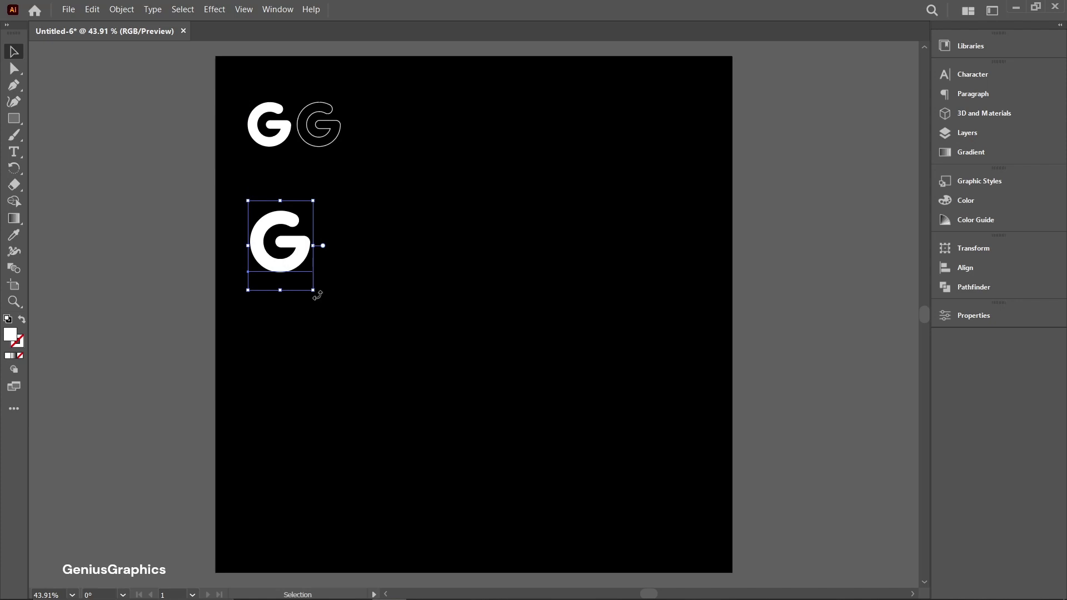
pyautogui.moveTo(315, 291); pyautogui.dragTo(644, 501)
pyautogui.moveTo(431, 383); pyautogui.dragTo(626, 356)
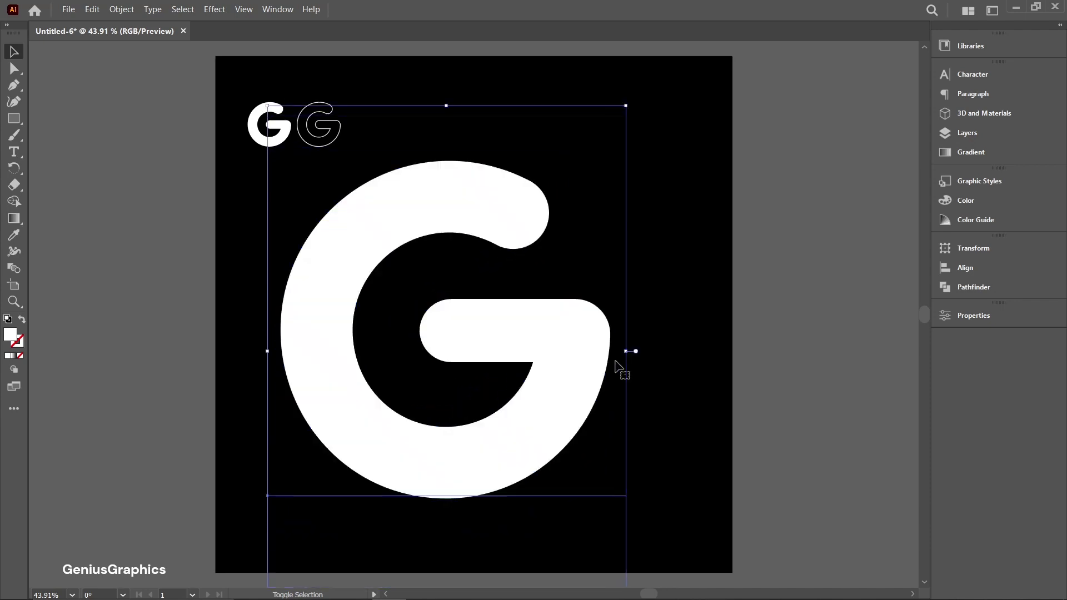
pyautogui.moveTo(552, 386); pyautogui.dragTo(565, 390)
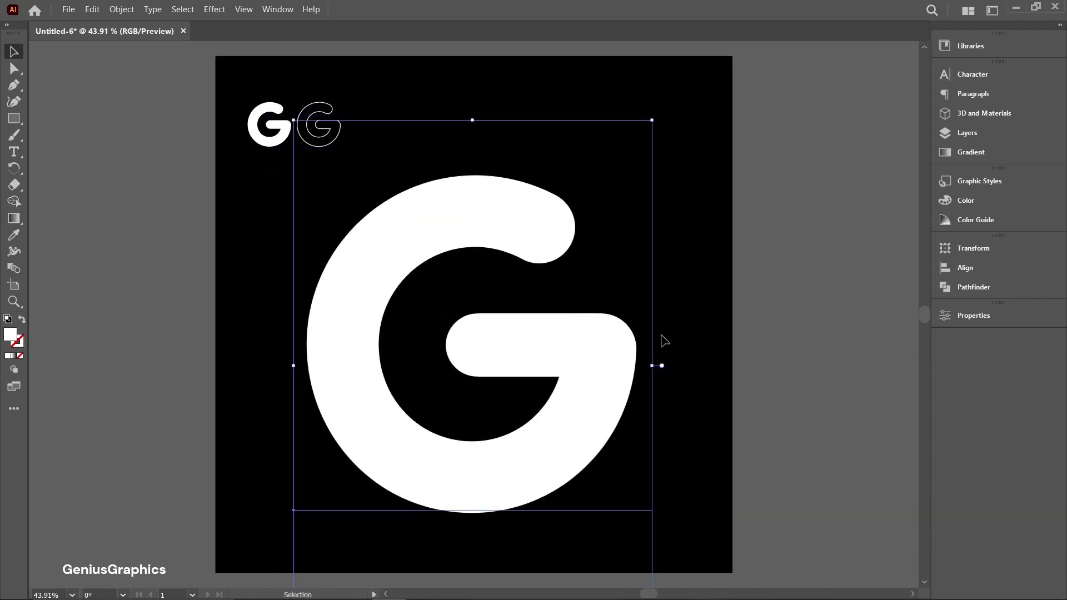
pyautogui.click(780, 304)
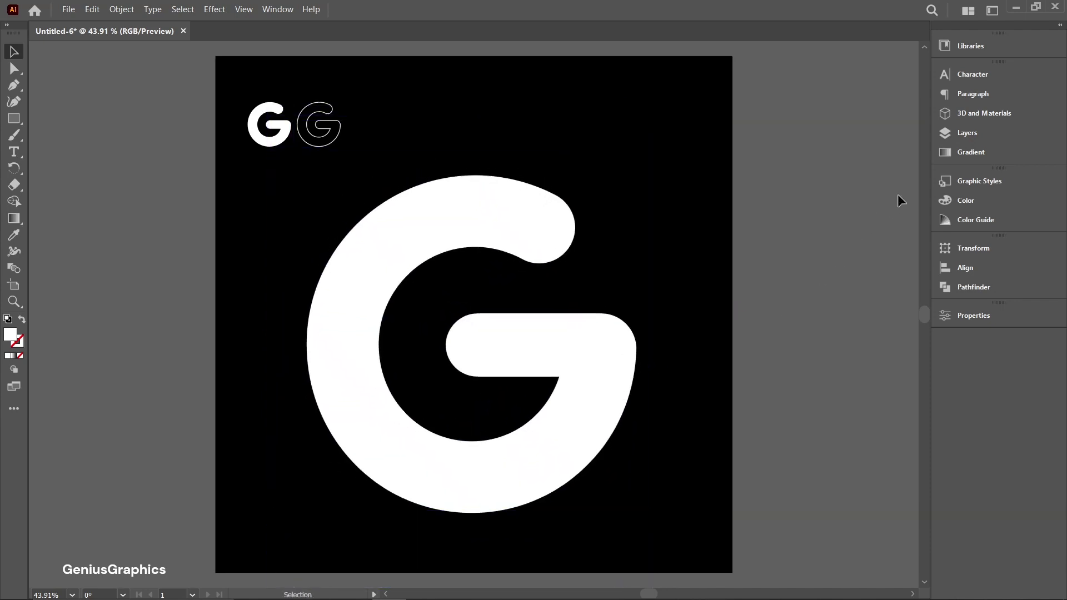
pyautogui.click(957, 134)
pyautogui.click(587, 364)
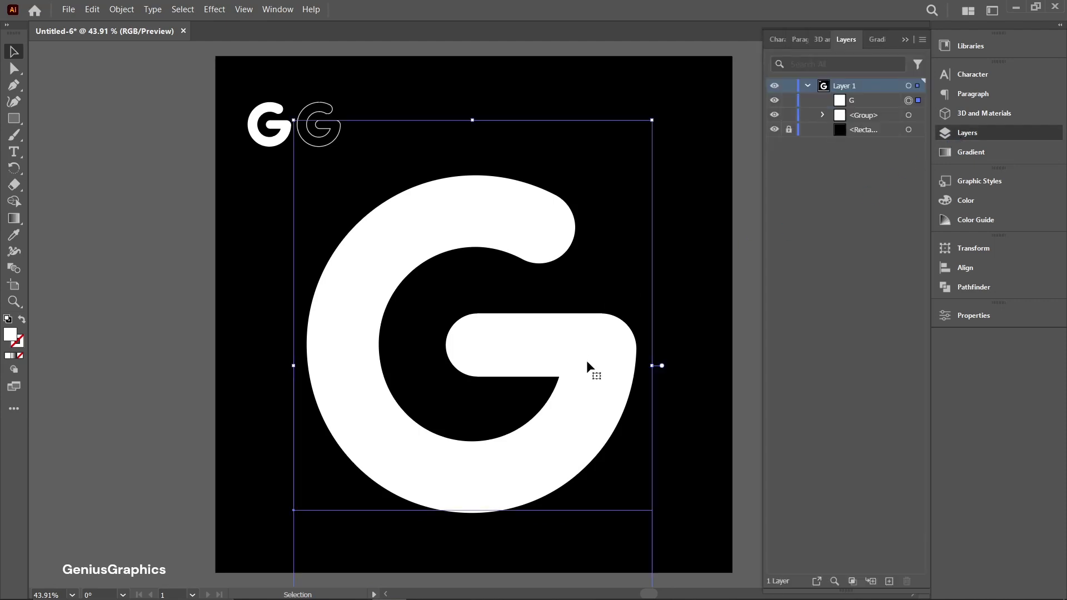
pyautogui.click(849, 104)
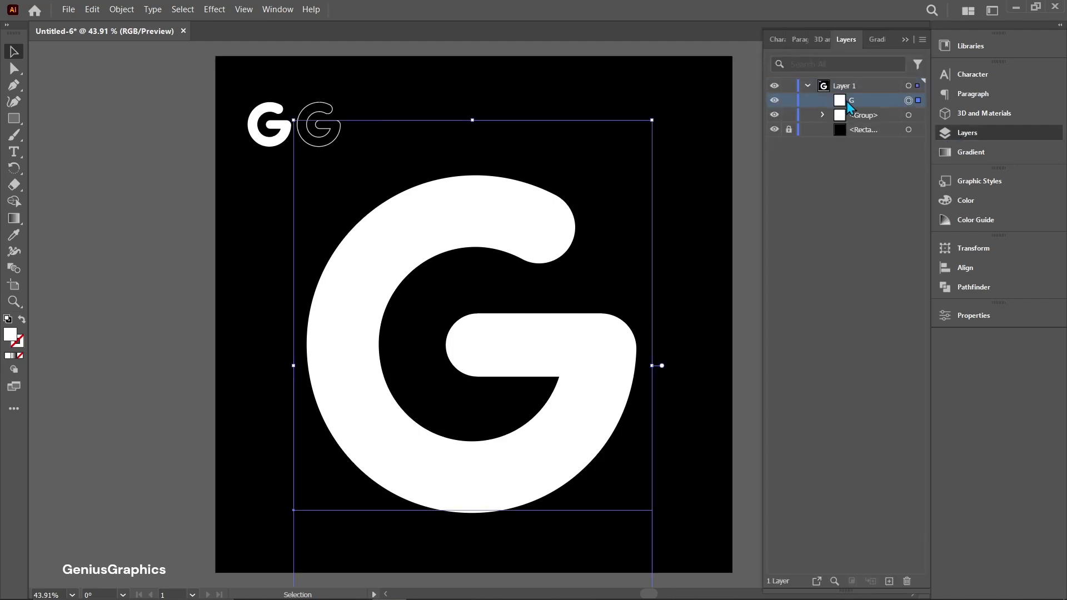
pyautogui.click(722, 220)
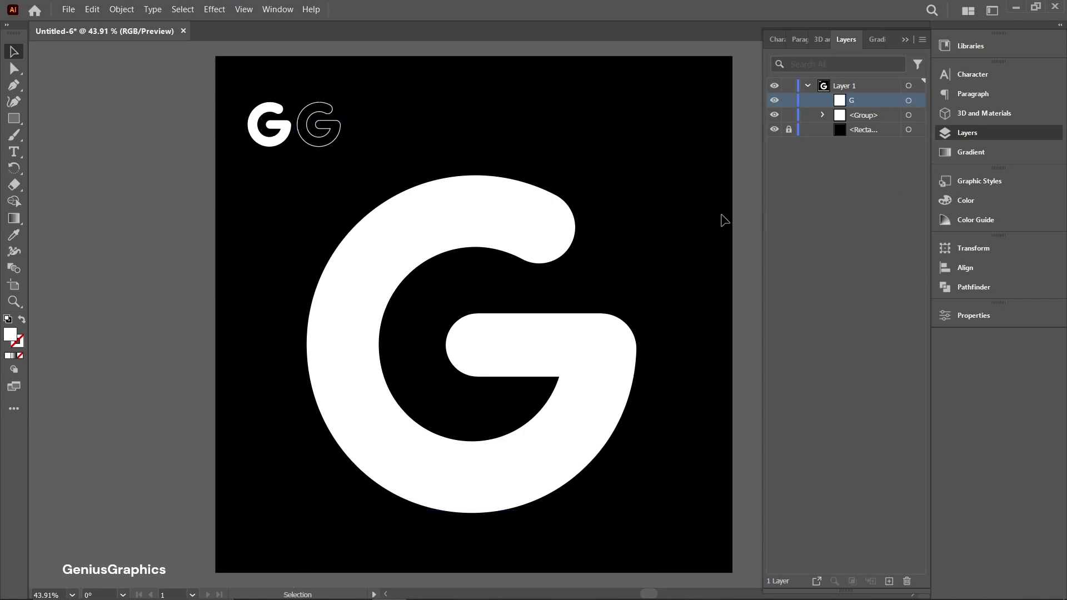
pyautogui.click(903, 42)
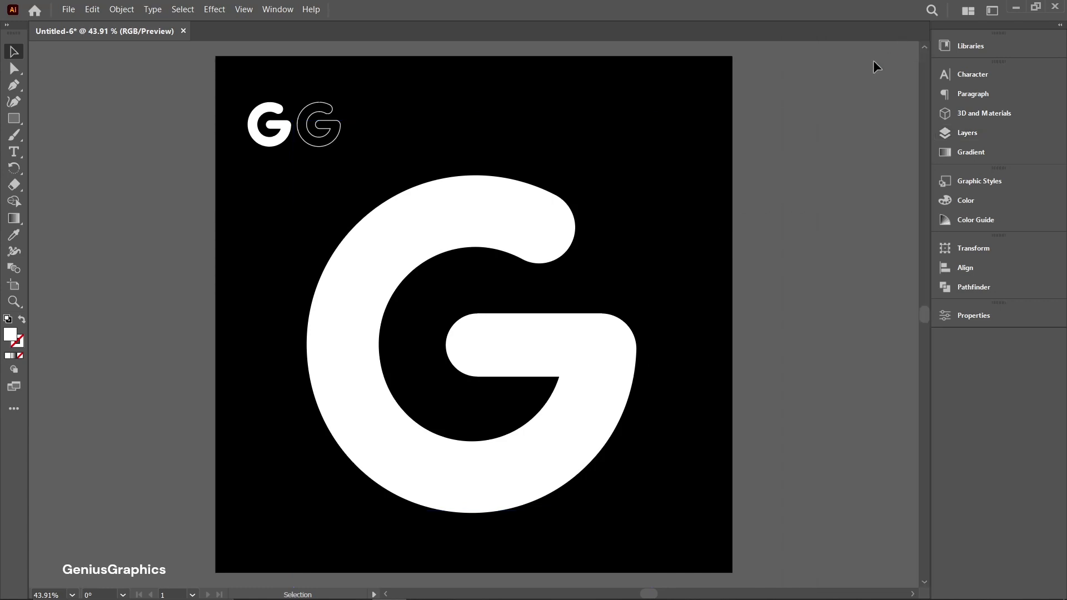
# Convert the big G to outlines with Create Outlines and ungroup the resulting shape
pyautogui.click(546, 230)
pyautogui.rightClick(546, 232)
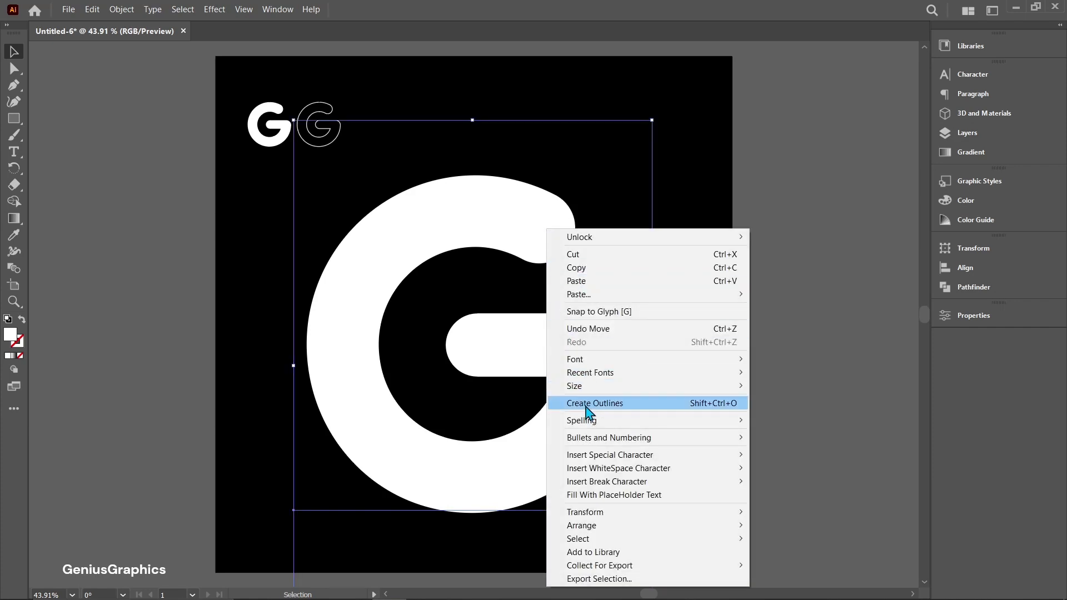
pyautogui.click(585, 404)
pyautogui.rightClick(546, 223)
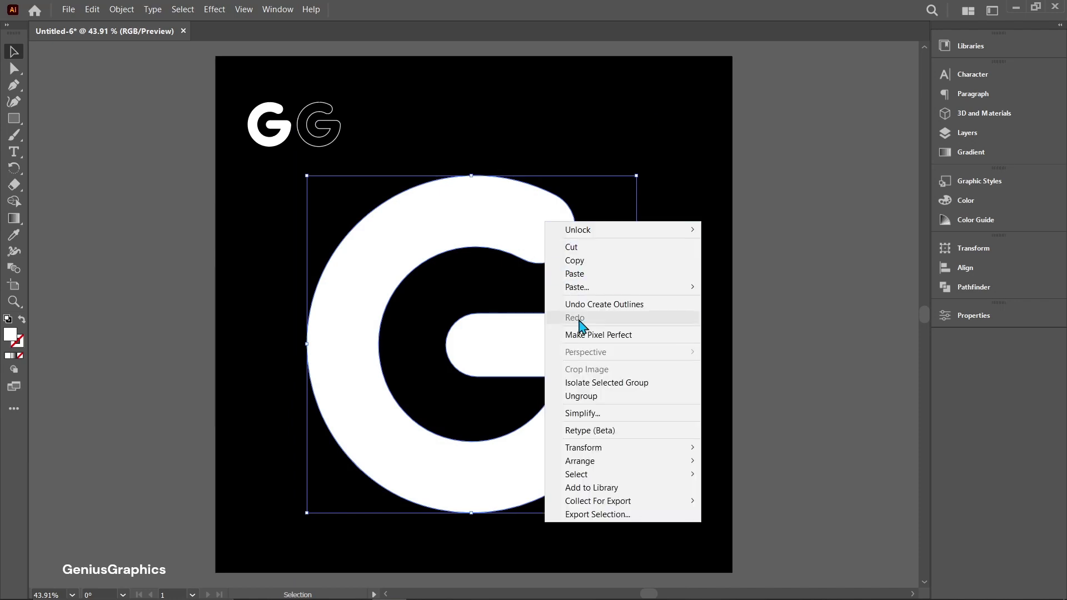
pyautogui.click(585, 395)
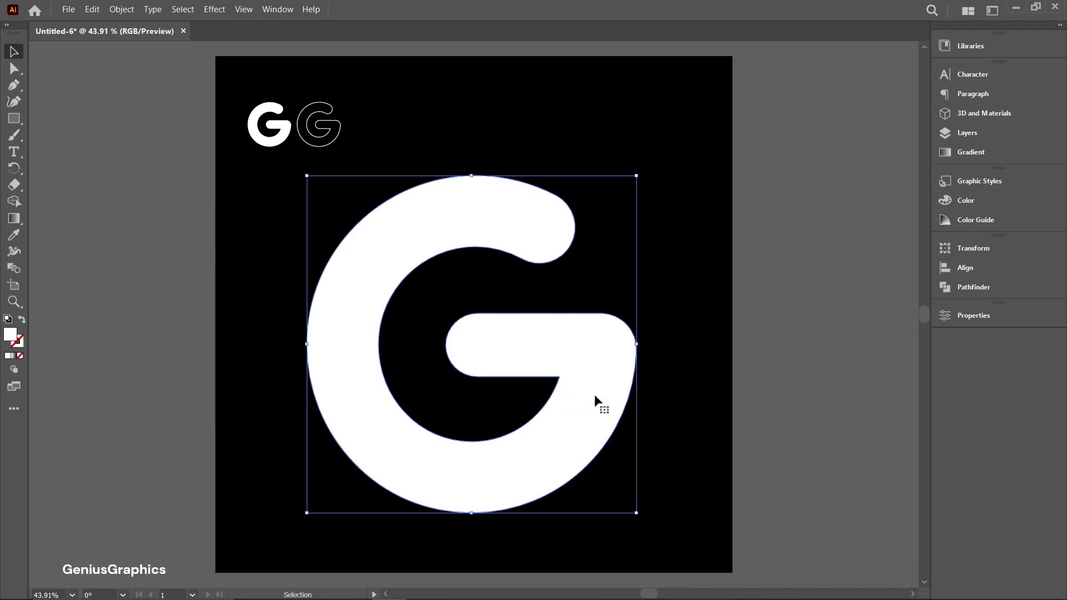
pyautogui.click(666, 378)
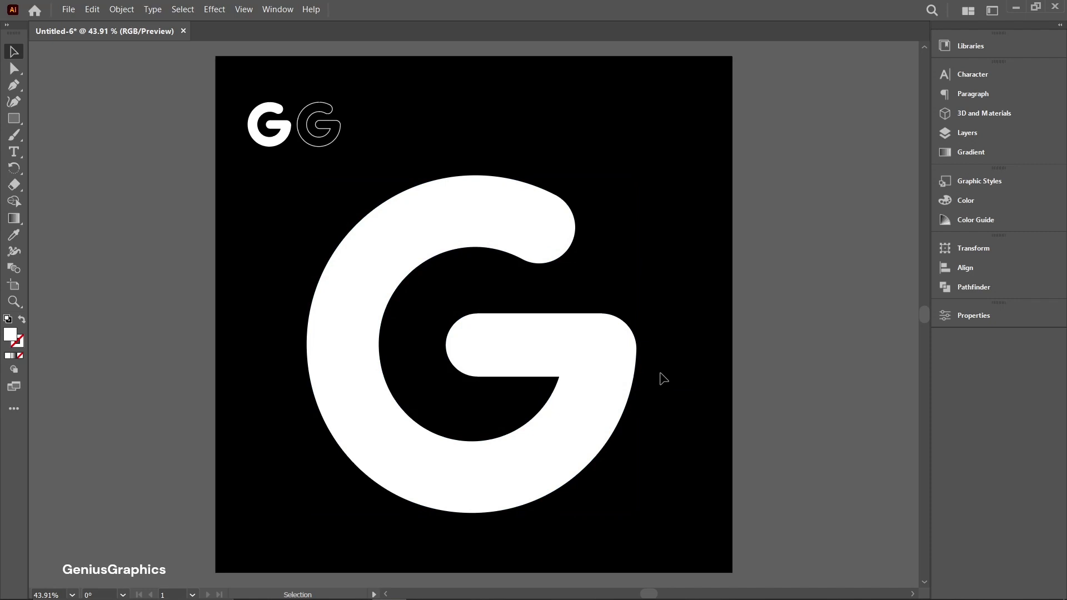
# Select the small GG pair together with the big G and open the File menu toward Scripts
pyautogui.moveTo(530, 110); pyautogui.dragTo(260, 274)
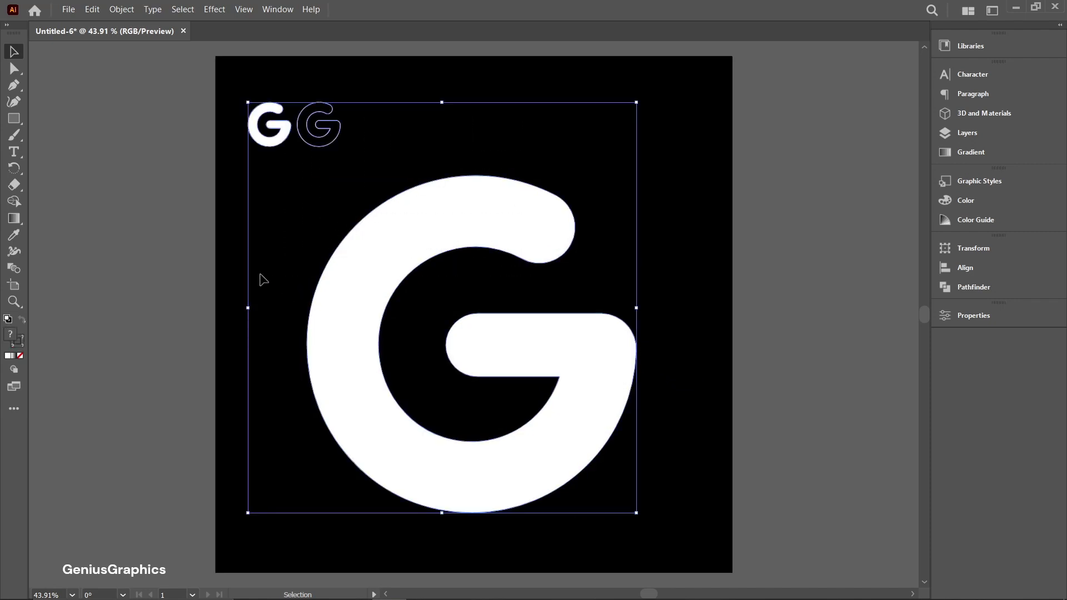
pyautogui.click(68, 9)
# Run Fillinger on the big G with 10% maximum, 0.5% minimum size and random rotation
pyautogui.moveTo(95, 322)
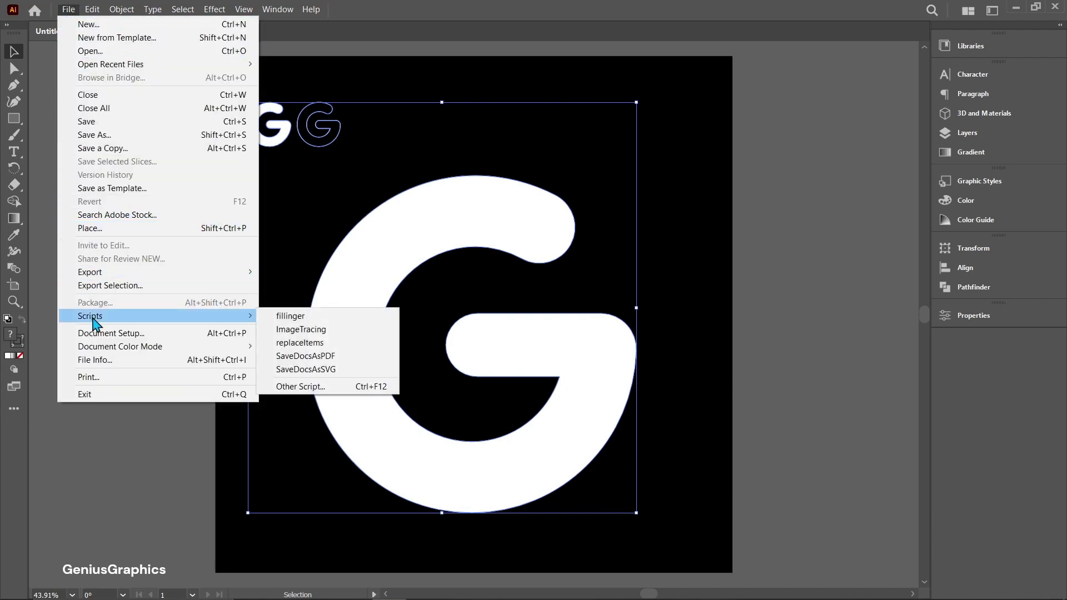
pyautogui.click(277, 316)
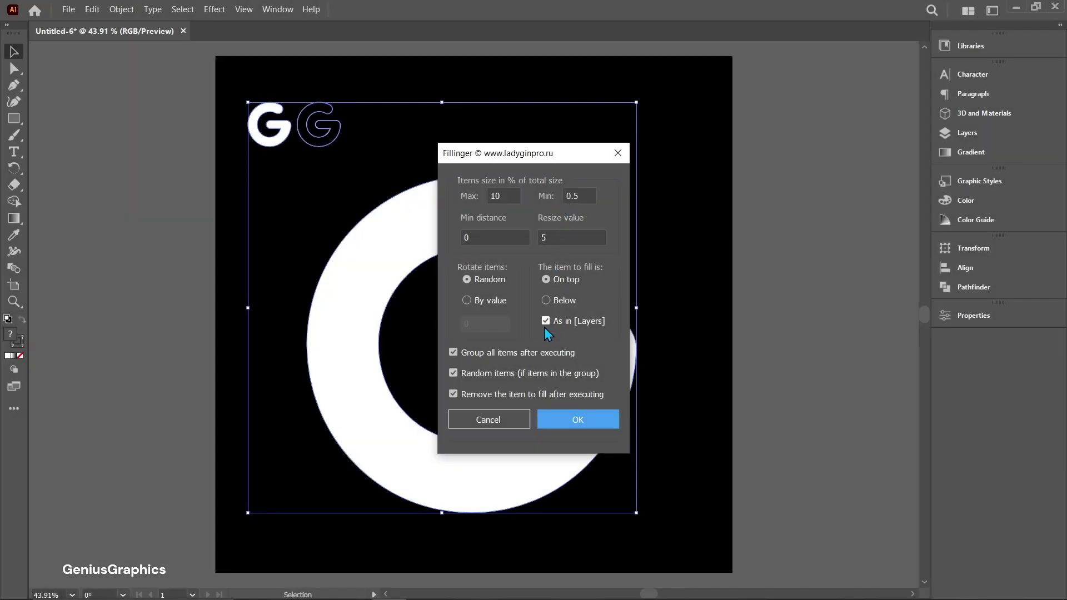
pyautogui.click(565, 419)
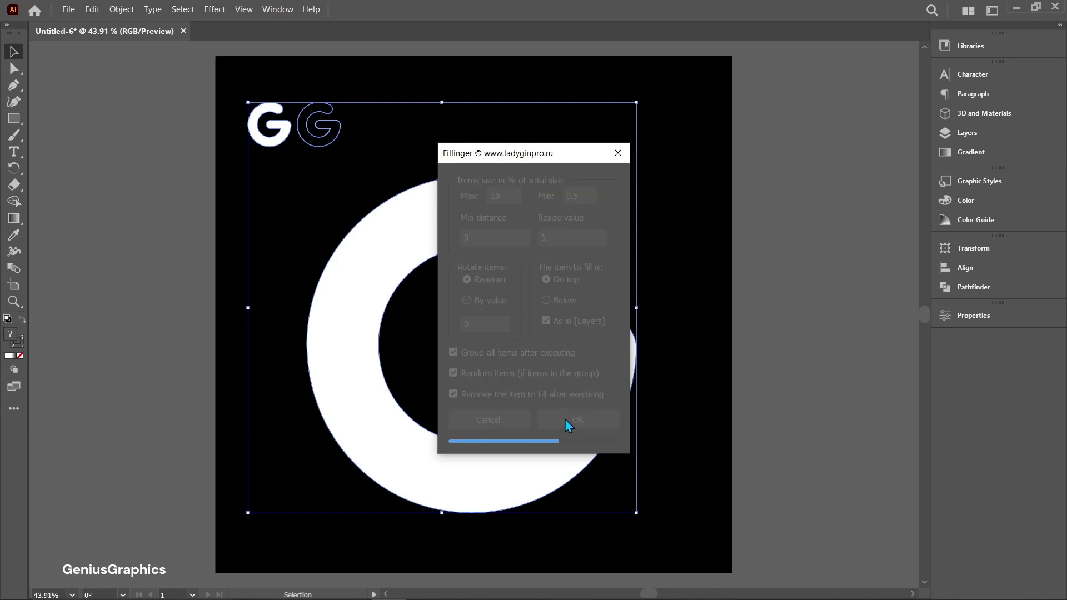
# Delete the small GG sample pair from the corner of the artboard
pyautogui.click(675, 267)
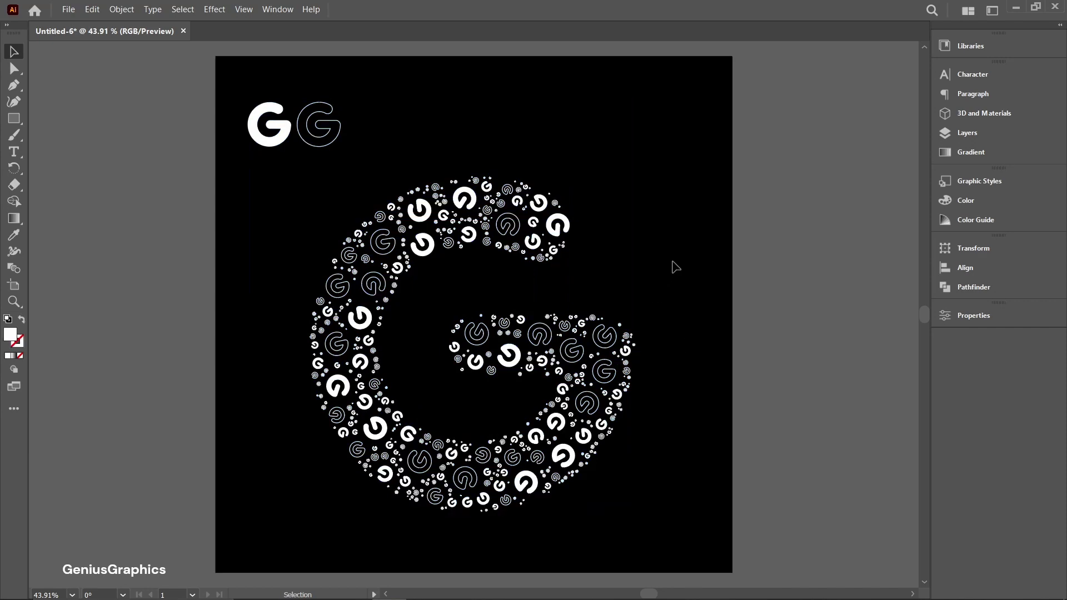
pyautogui.scroll(1, 675, 267)
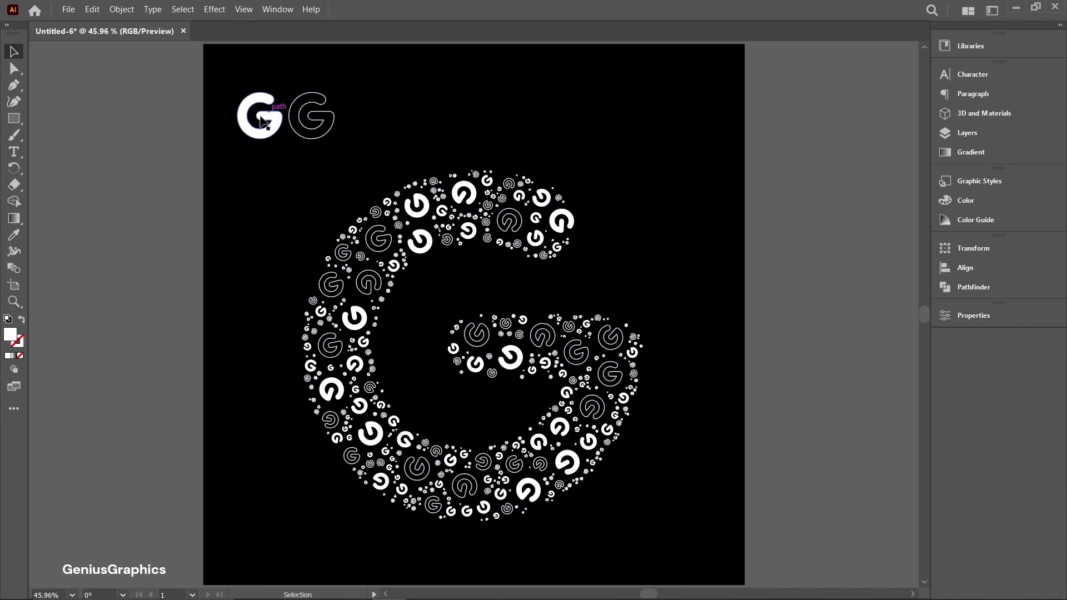
pyautogui.click(267, 136)
pyautogui.press('Delete')
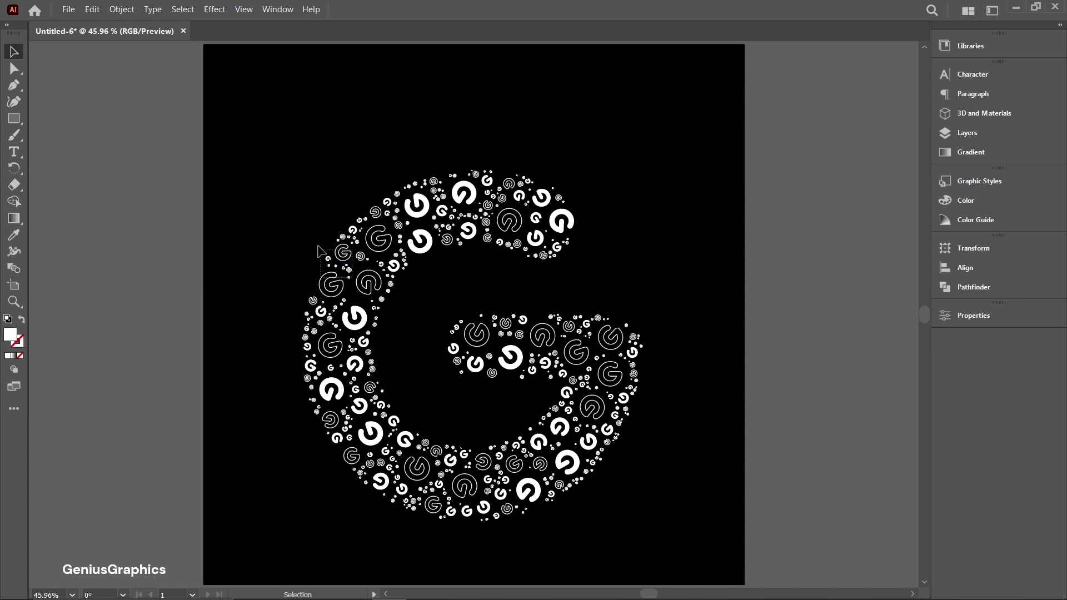
# Reposition and scale up the G of small letters to span most of the black artboard
pyautogui.click(369, 306)
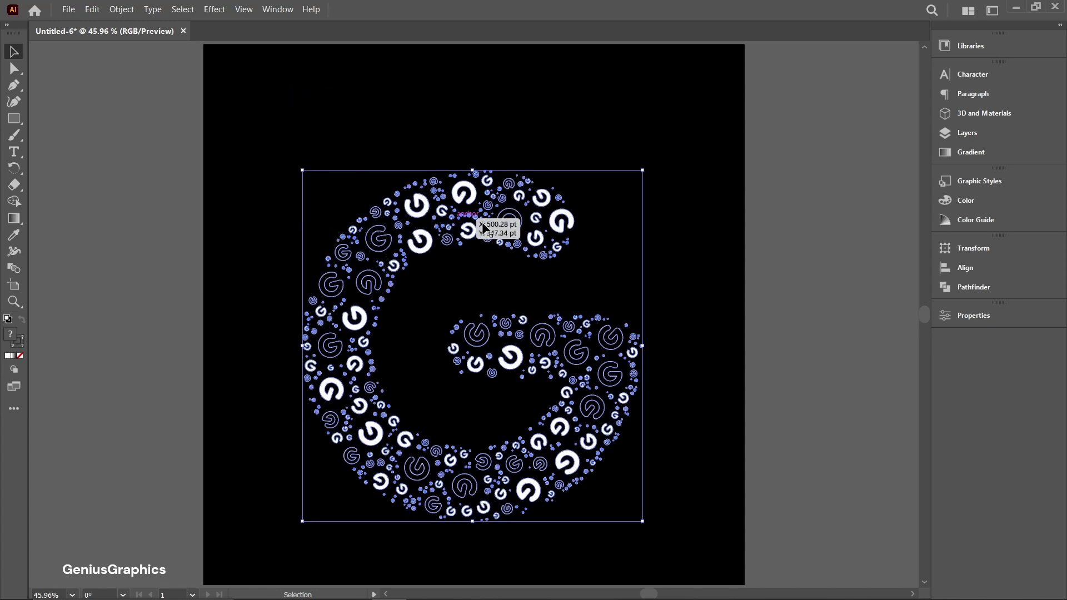
pyautogui.moveTo(439, 239); pyautogui.dragTo(445, 228)
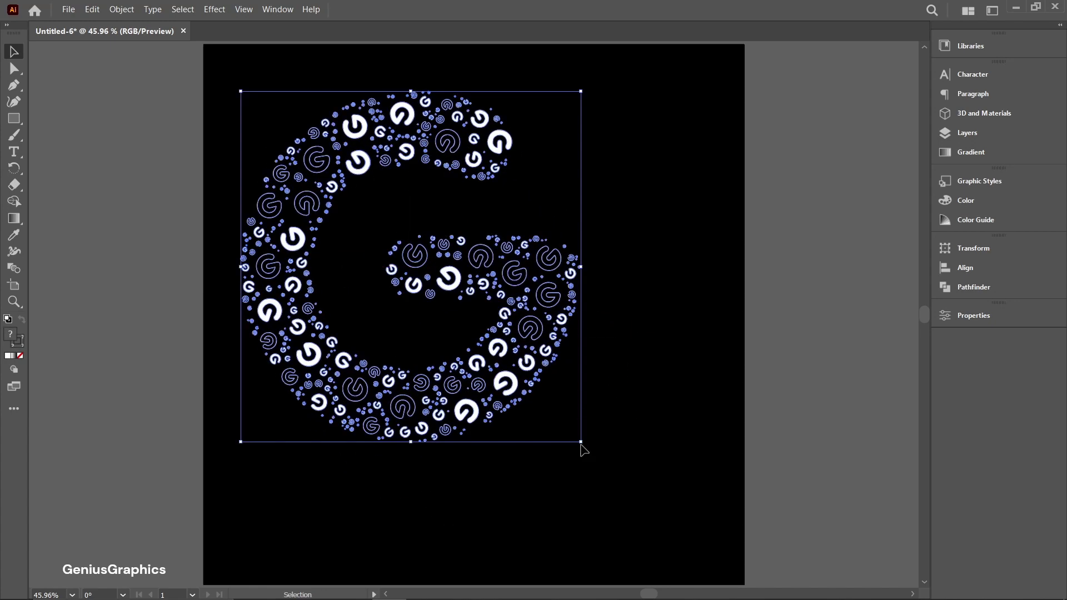
pyautogui.moveTo(580, 442); pyautogui.dragTo(705, 552)
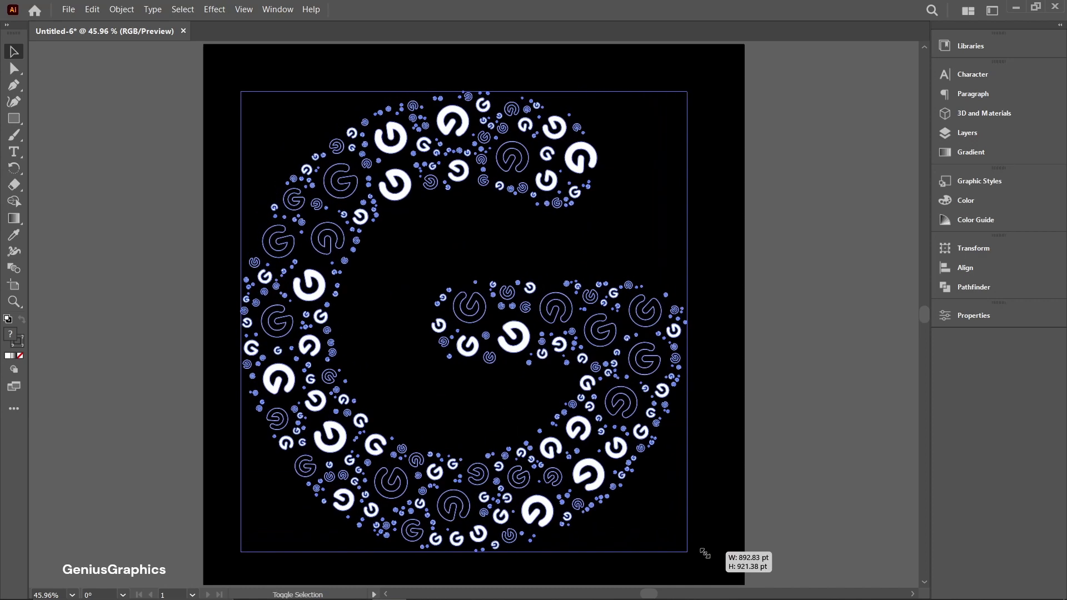
pyautogui.click(731, 307)
pyautogui.moveTo(637, 351); pyautogui.dragTo(644, 352)
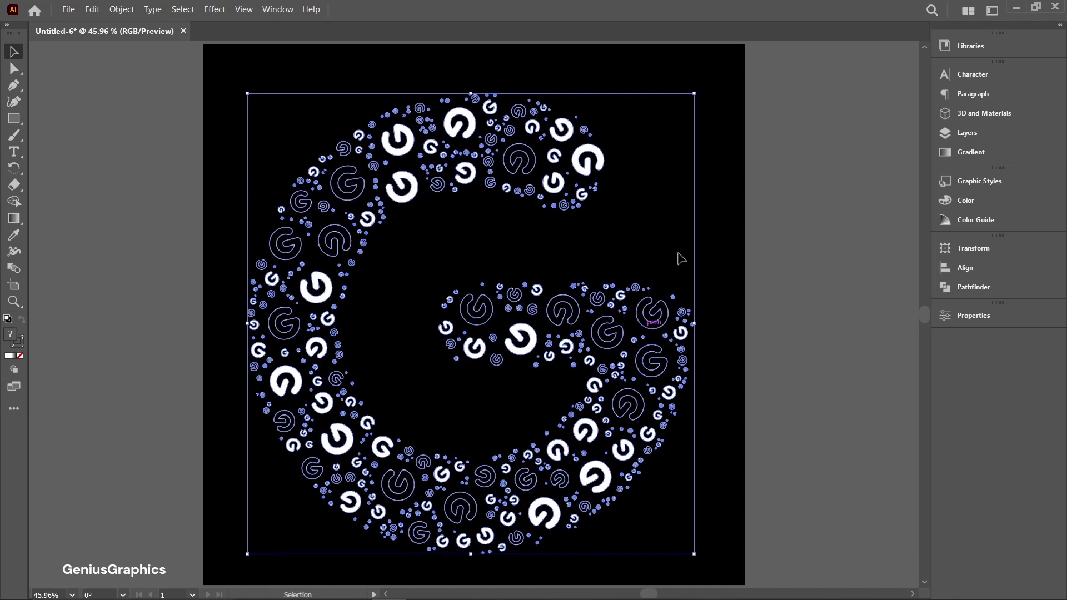
pyautogui.click(725, 226)
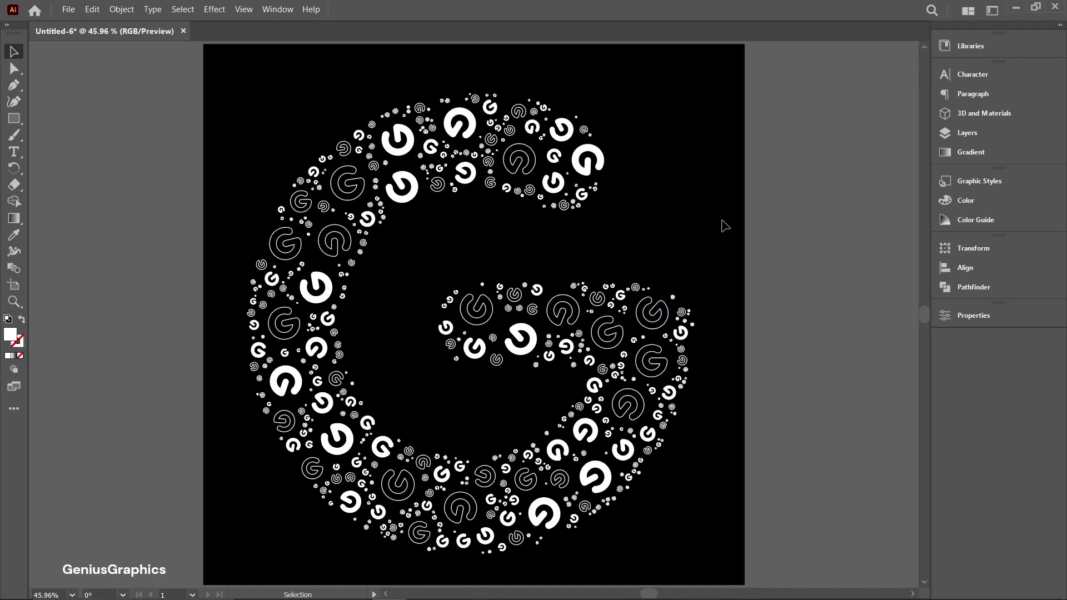